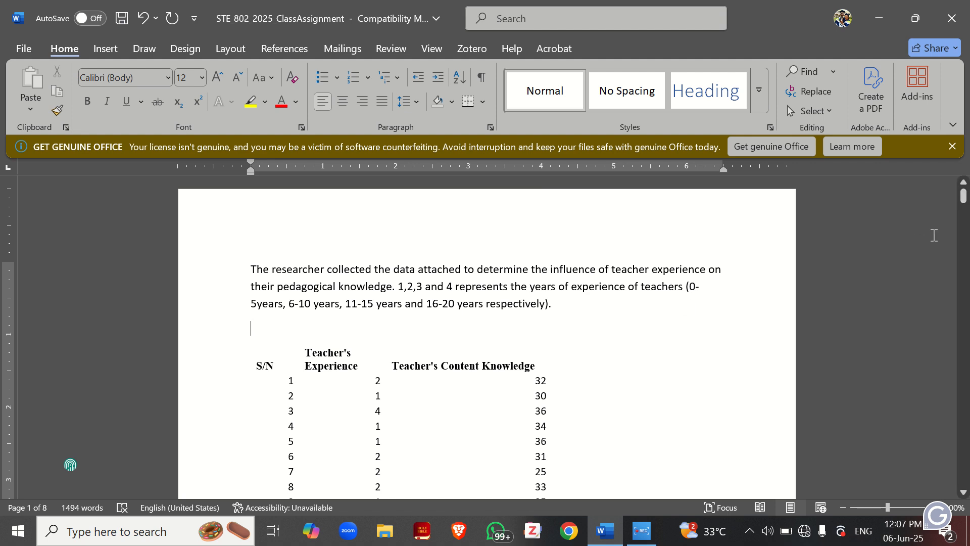
# Copy the Teacher's Experience and Teacher's Content Knowledge values for rows 1 to 100 of the table
pyautogui.moveTo(965, 197); pyautogui.dragTo(965, 202)
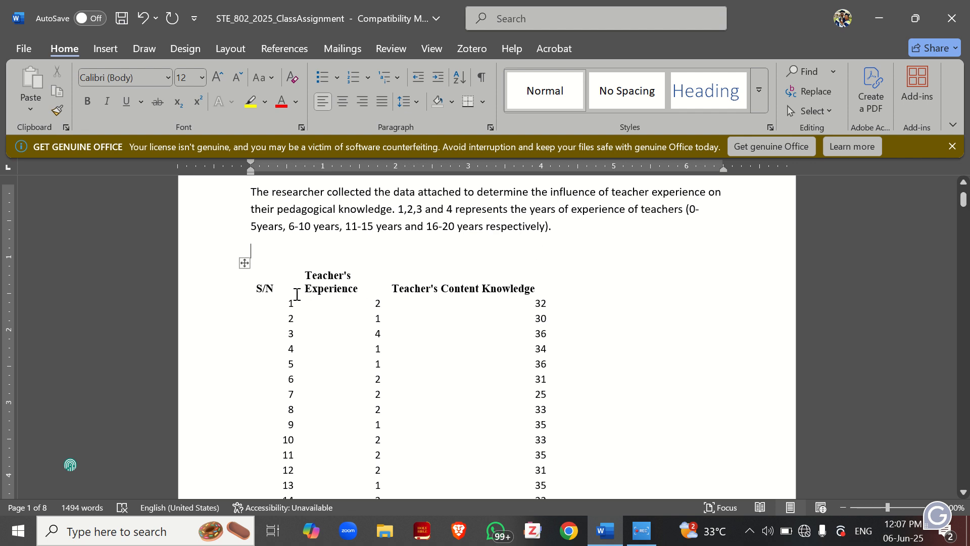
pyautogui.moveTo(306, 284); pyautogui.dragTo(409, 430)
pyautogui.click(369, 303)
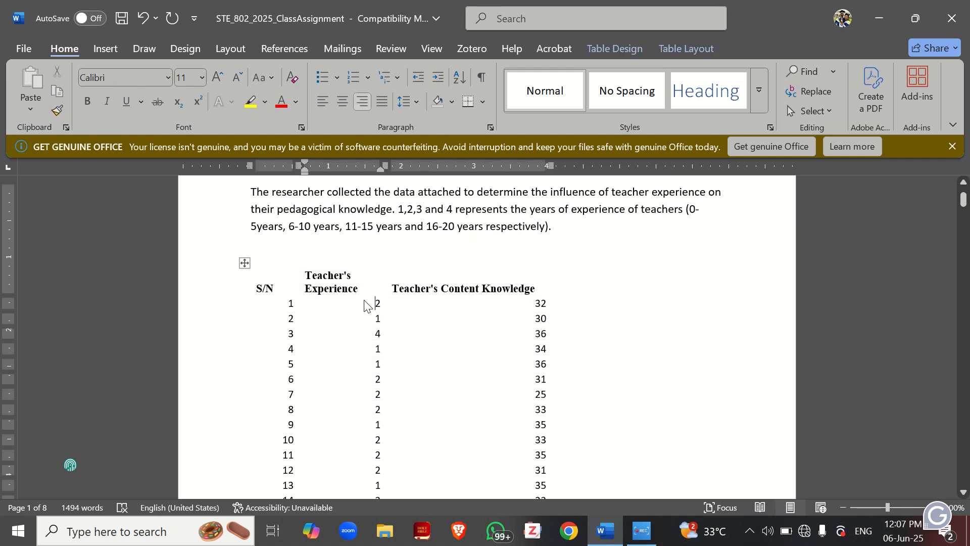
pyautogui.moveTo(402, 323); pyautogui.dragTo(540, 461)
pyautogui.hotkey('ctrl', 'c')
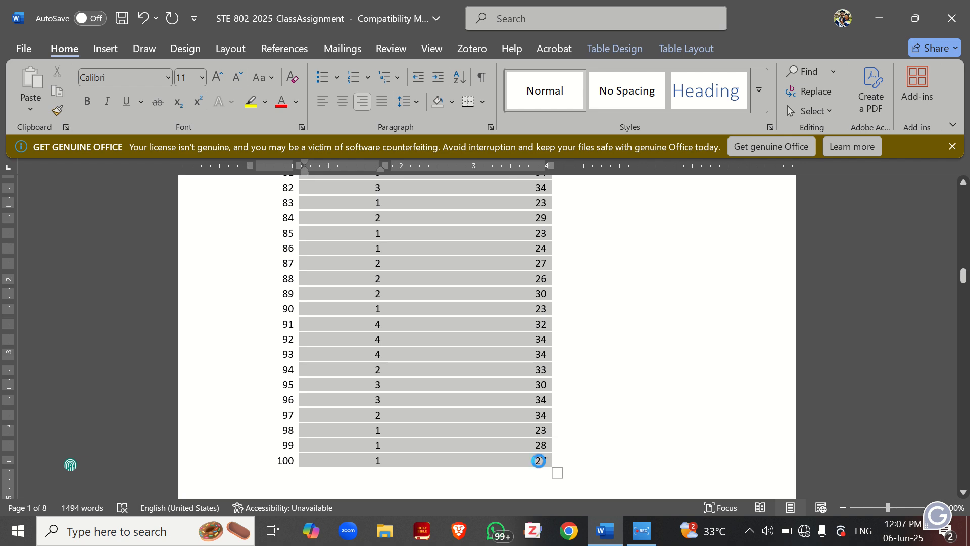
# Open IBM SPSS Statistics 27, paste the copied values from the first cell of the data sheet, and check the pasted rows down to 100
pyautogui.click(879, 19)
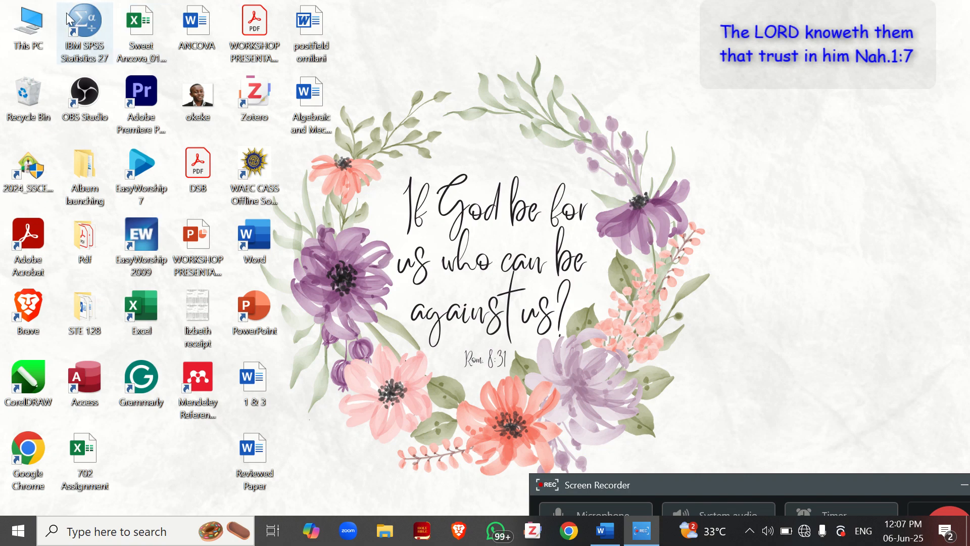
pyautogui.doubleClick(75, 25)
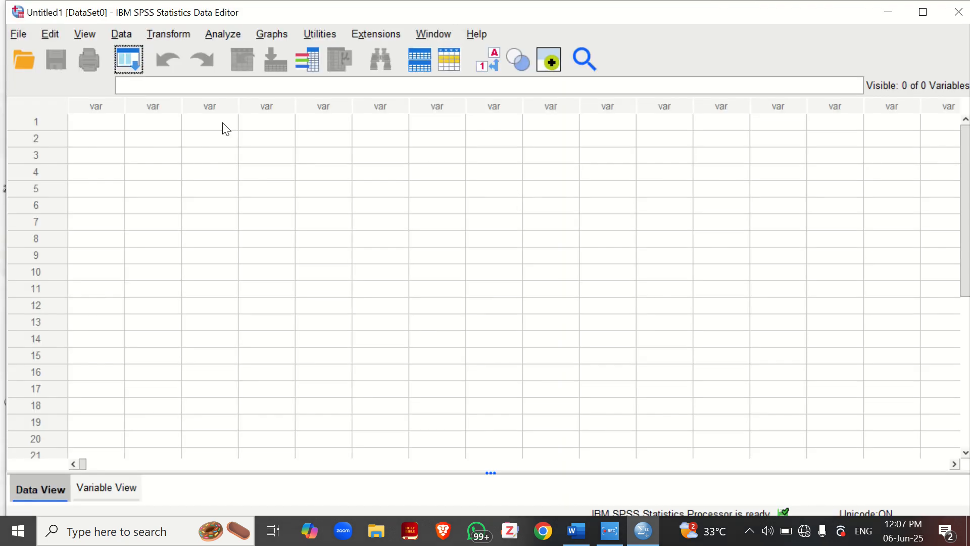
pyautogui.click(98, 126)
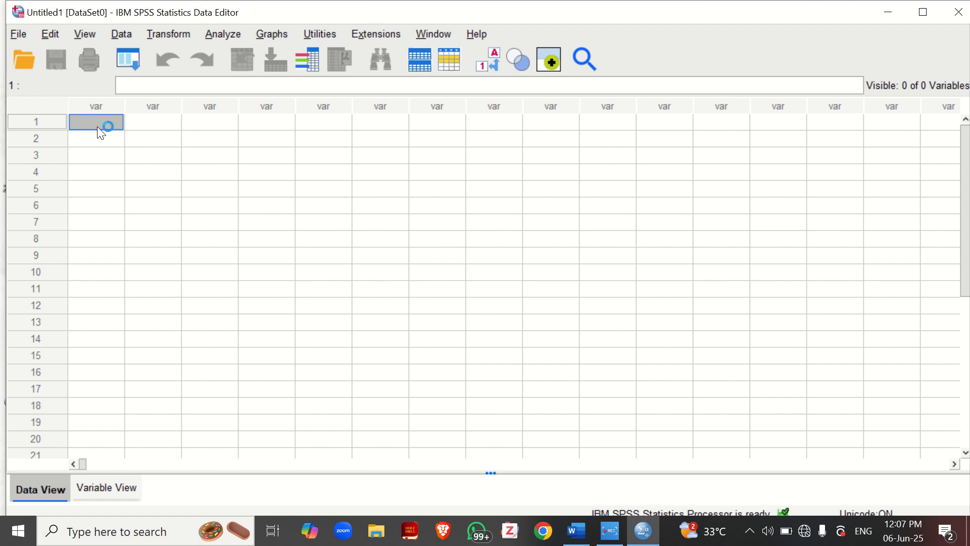
pyautogui.hotkey('ctrl', 'v')
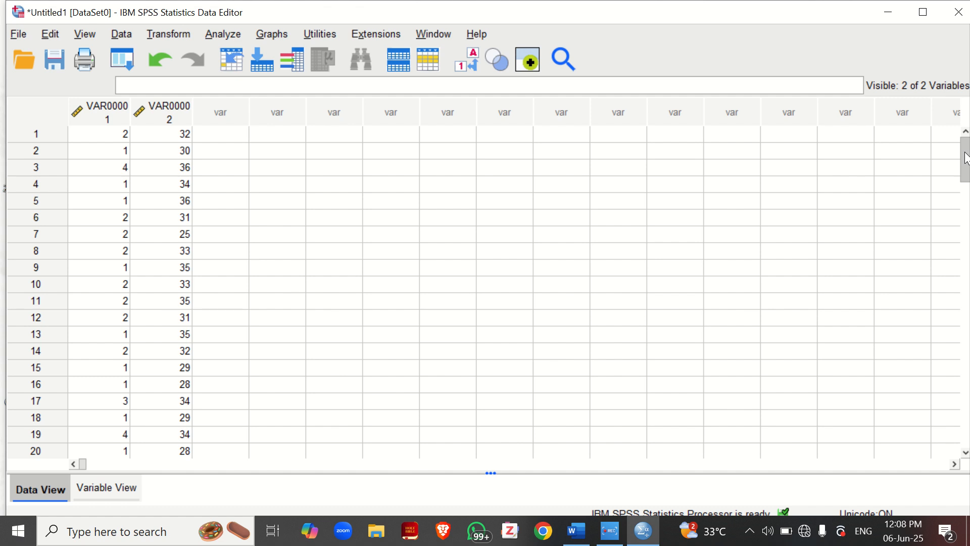
pyautogui.moveTo(965, 158); pyautogui.dragTo(950, 339)
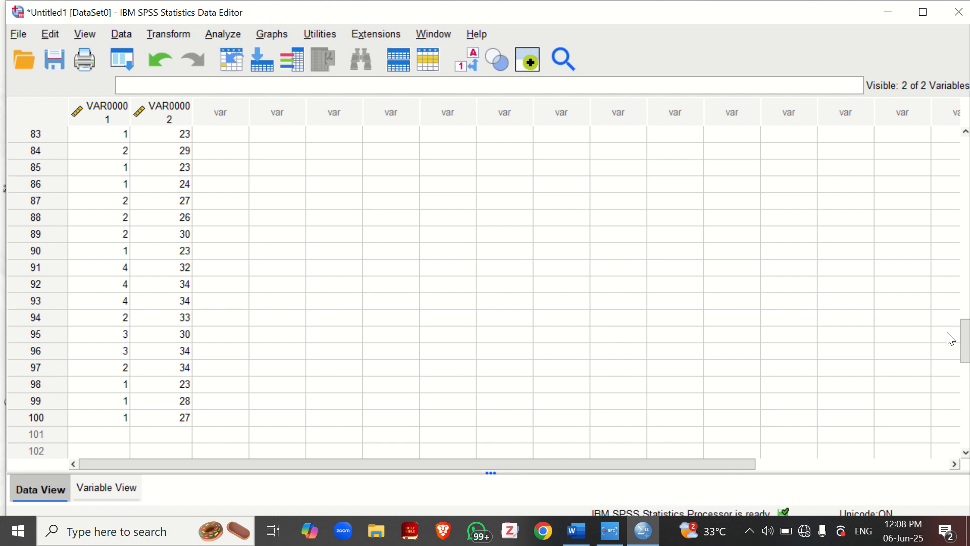
pyautogui.moveTo(960, 340); pyautogui.dragTo(969, 158)
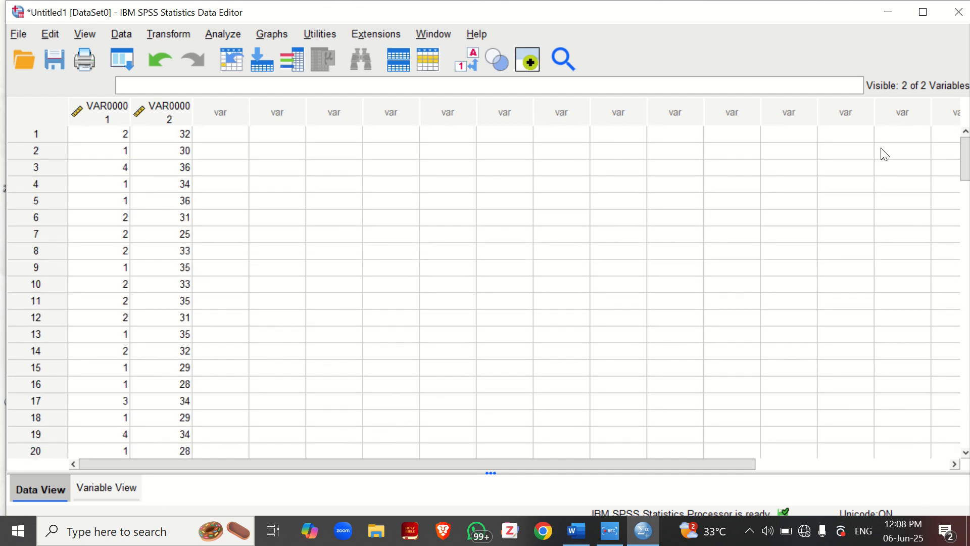
# Rename the first variable, VAR00001, as TE in the variable definitions
pyautogui.click(96, 488)
pyautogui.click(109, 104)
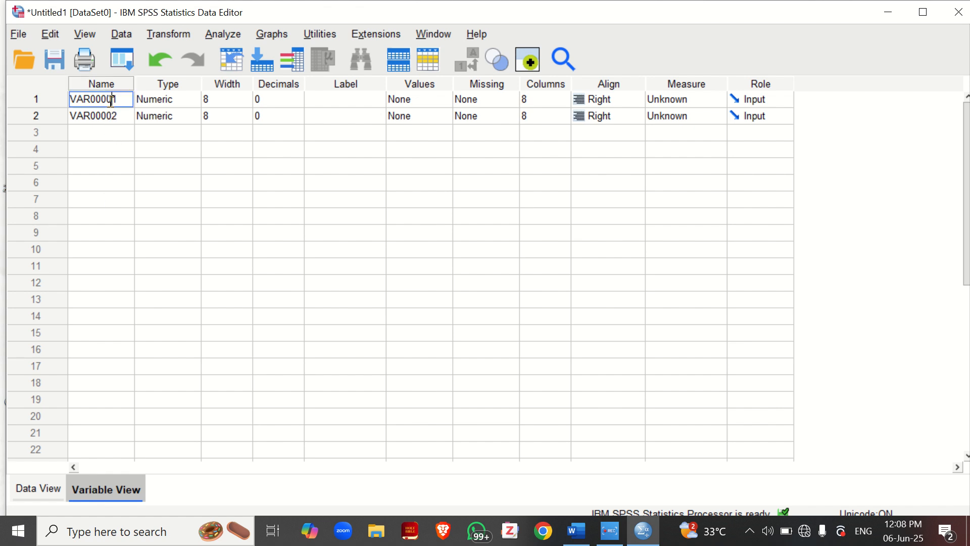
pyautogui.press('BackSpace')
pyautogui.press('BackSpace')
pyautogui.press('BackSpace')
pyautogui.press('BackSpace')
pyautogui.press('BackSpace')
pyautogui.press('BackSpace')
pyautogui.press('BackSpace')
pyautogui.press('BackSpace')
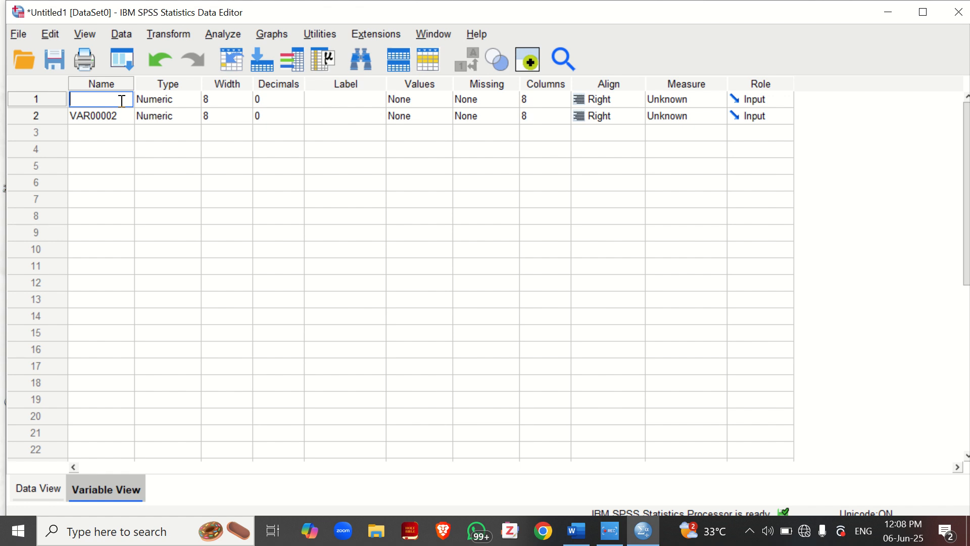
pyautogui.write('TE')
# Enter "Teachers' experience" as the label of the TE variable
pyautogui.doubleClick(435, 99)
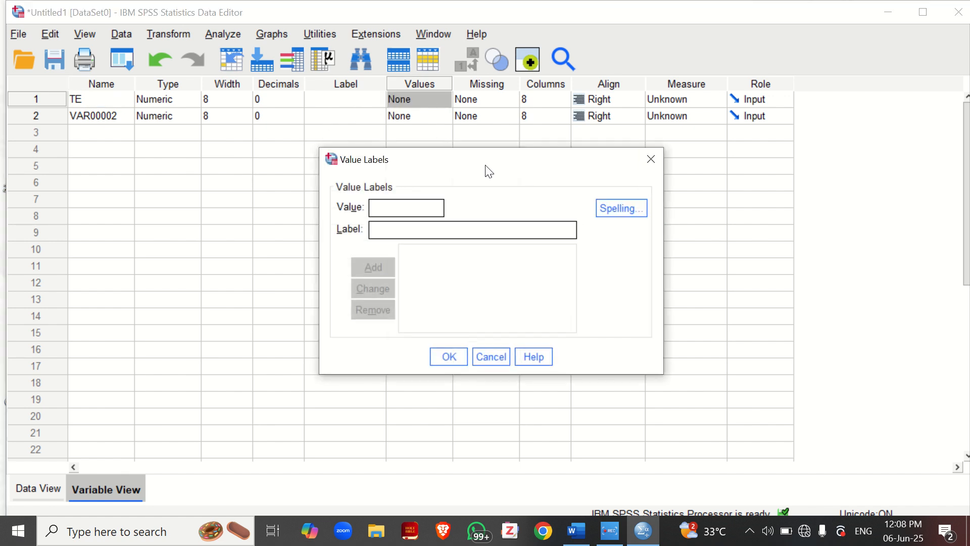
pyautogui.click(650, 159)
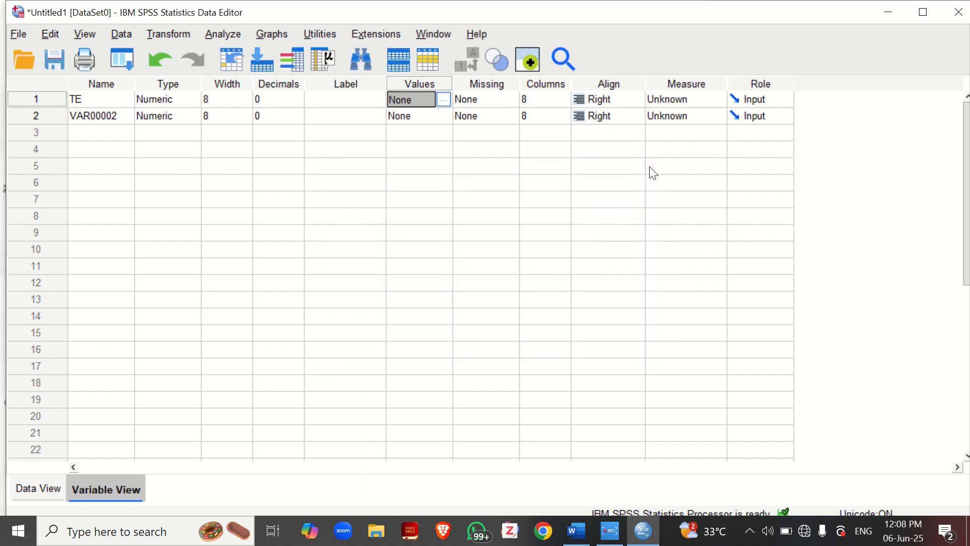
pyautogui.click(321, 98)
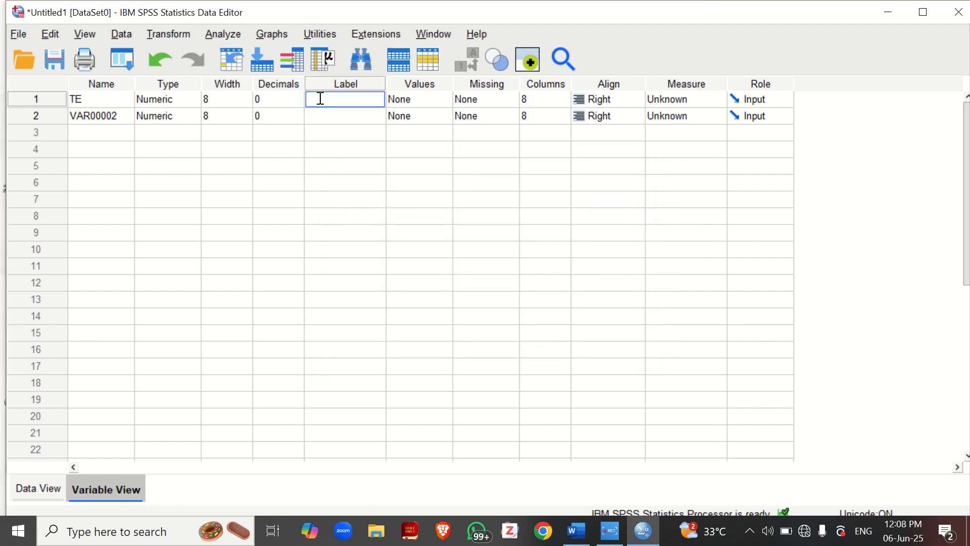
pyautogui.write("Teachers' experien")
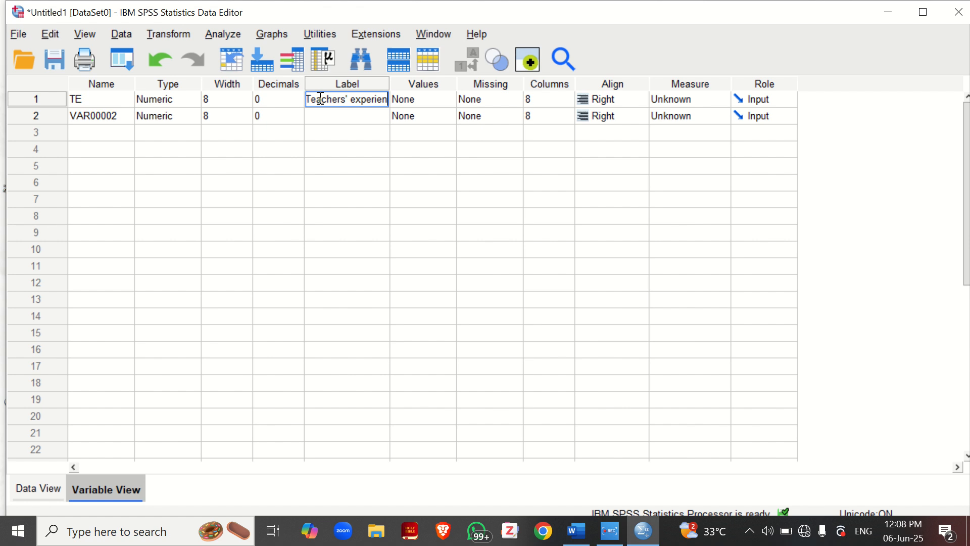
pyautogui.write('ce')
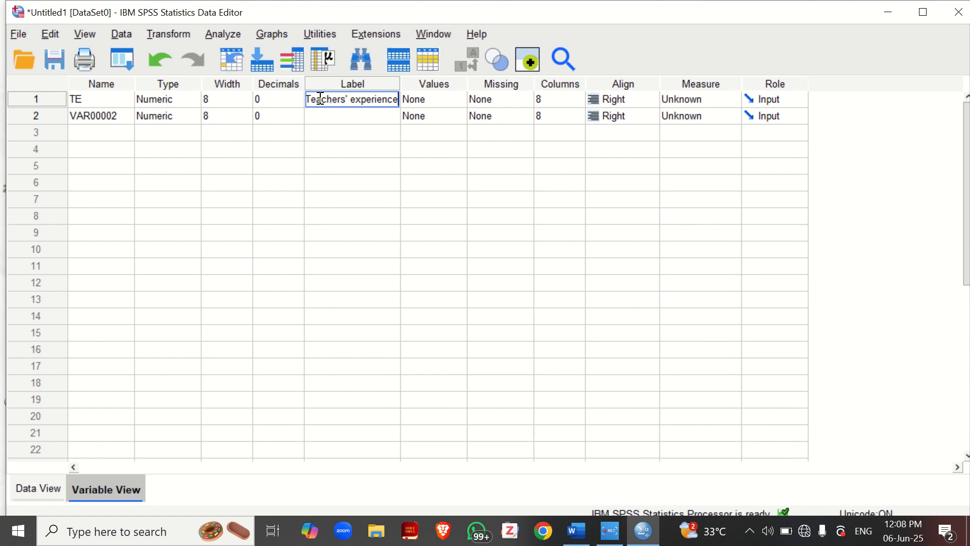
# Open the TE variable's value labels and add the label "0-5 years" for value 1
pyautogui.click(443, 102)
pyautogui.click(456, 101)
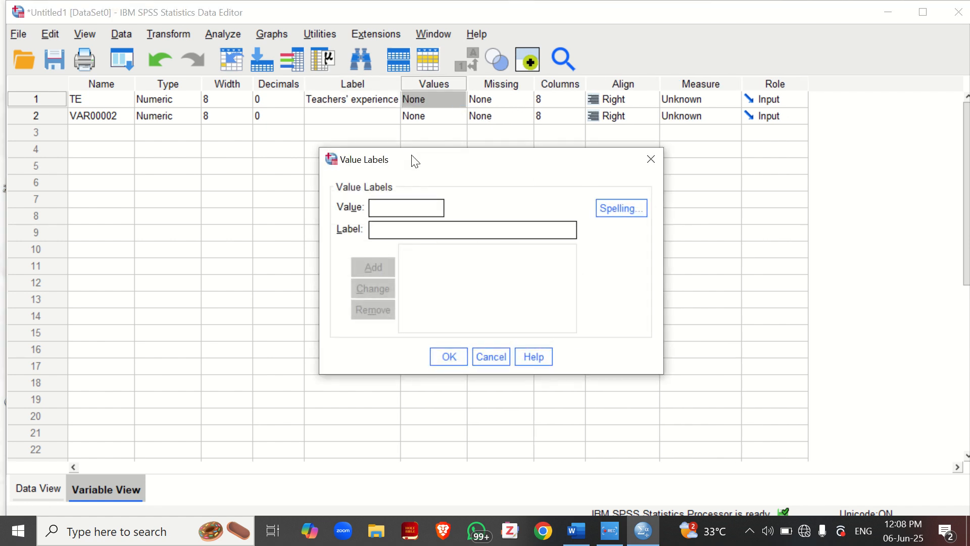
pyautogui.click(398, 206)
pyautogui.write('1')
pyautogui.click(392, 228)
pyautogui.write('0')
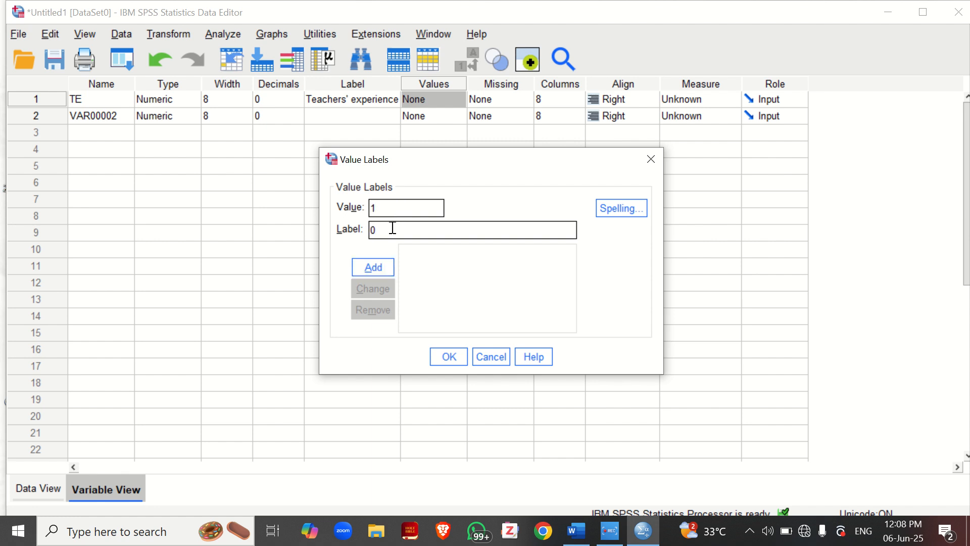
pyautogui.write('-5 years')
pyautogui.click(377, 265)
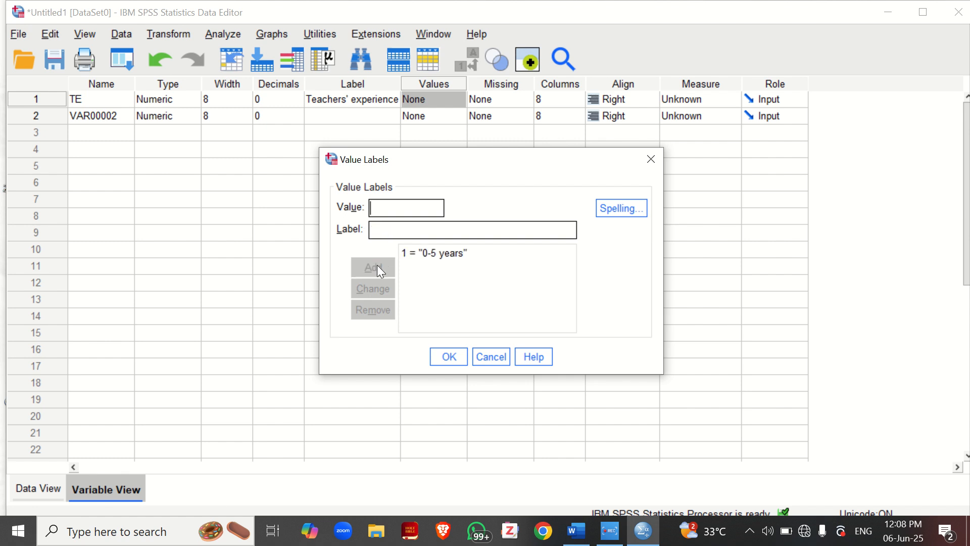
# Add the value label "6-10 years" for value 2 of the TE variable
pyautogui.click(381, 208)
pyautogui.write('2')
pyautogui.click(381, 230)
pyautogui.write('6-10')
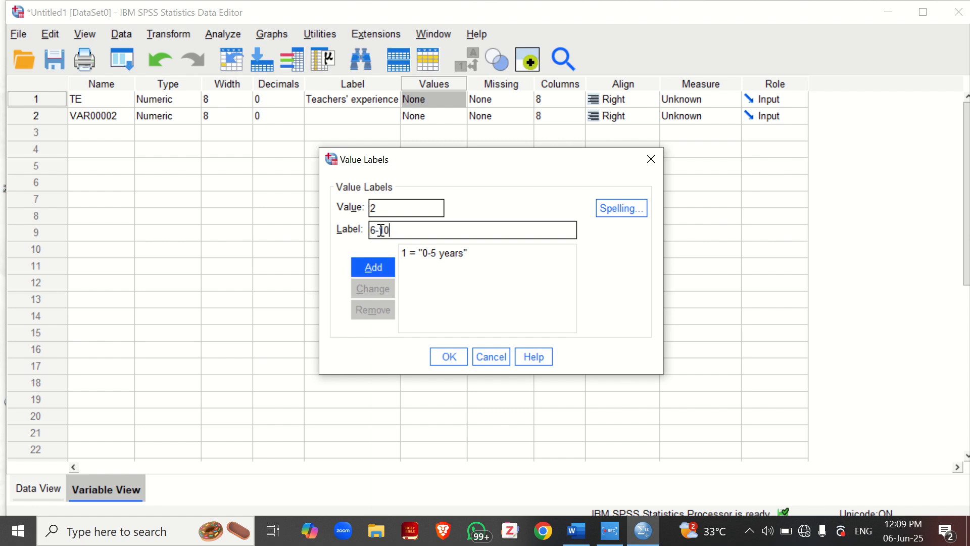
pyautogui.write(' years')
pyautogui.click(374, 266)
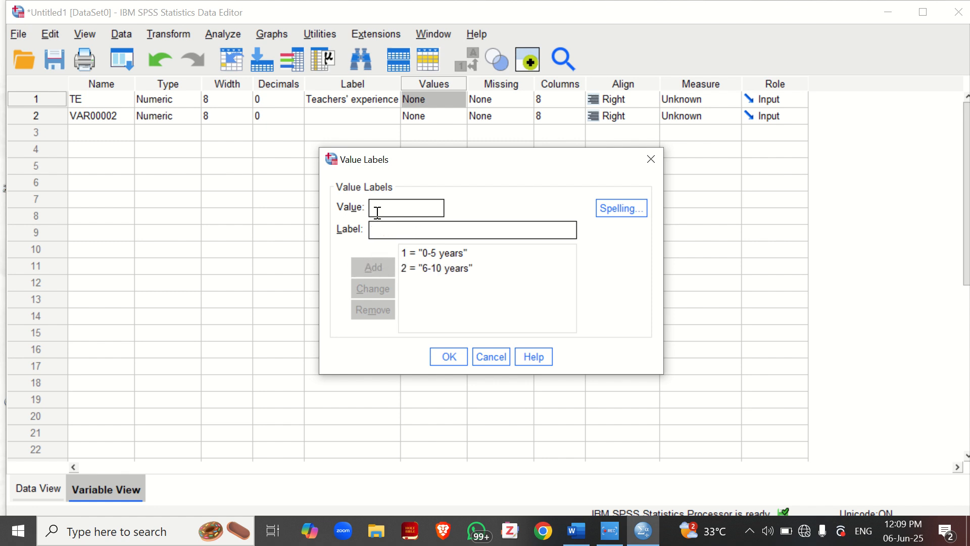
# Add the value label "11-15 years" for value 3 of the TE variable
pyautogui.write('3')
pyautogui.click(377, 230)
pyautogui.write('11')
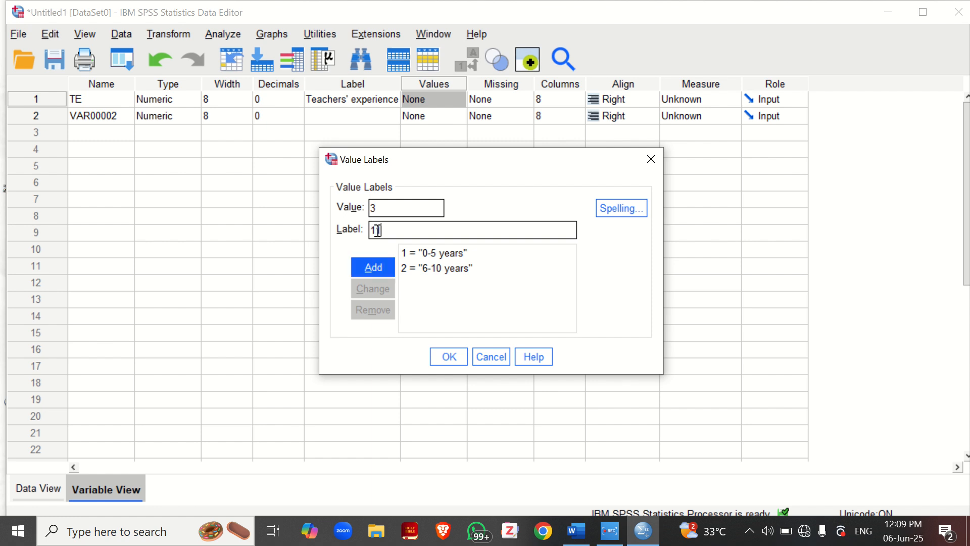
pyautogui.write('-15 years')
pyautogui.click(377, 267)
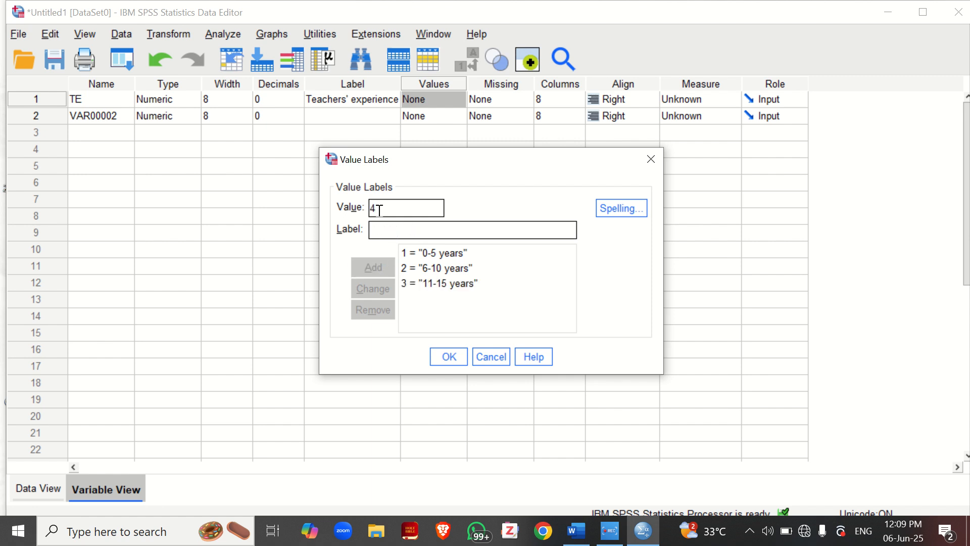
# Add the value label "16-20 years" for value 4, accept the labels, and set the TE variable's measure to Ordinal
pyautogui.click(379, 229)
pyautogui.write('16-29')
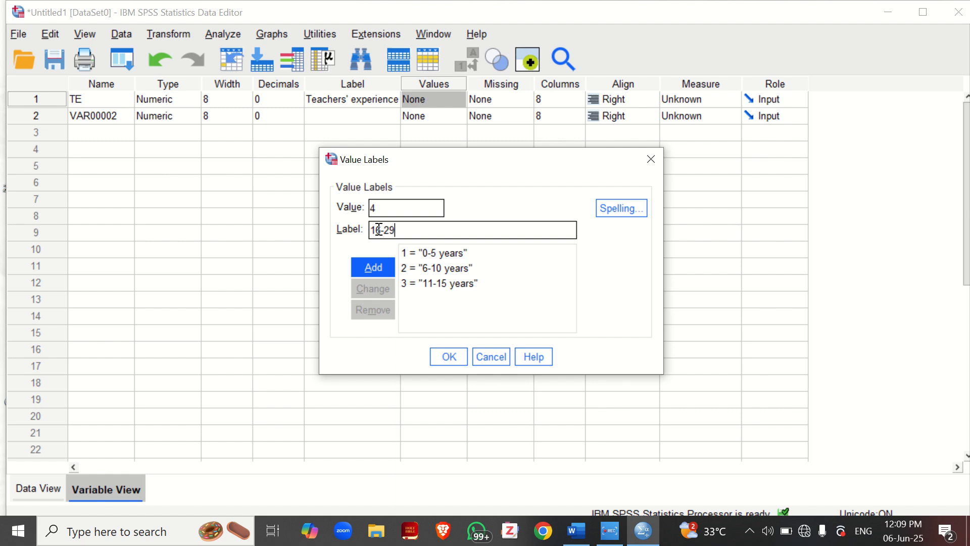
pyautogui.press('BackSpace')
pyautogui.write('0 years')
pyautogui.click(380, 264)
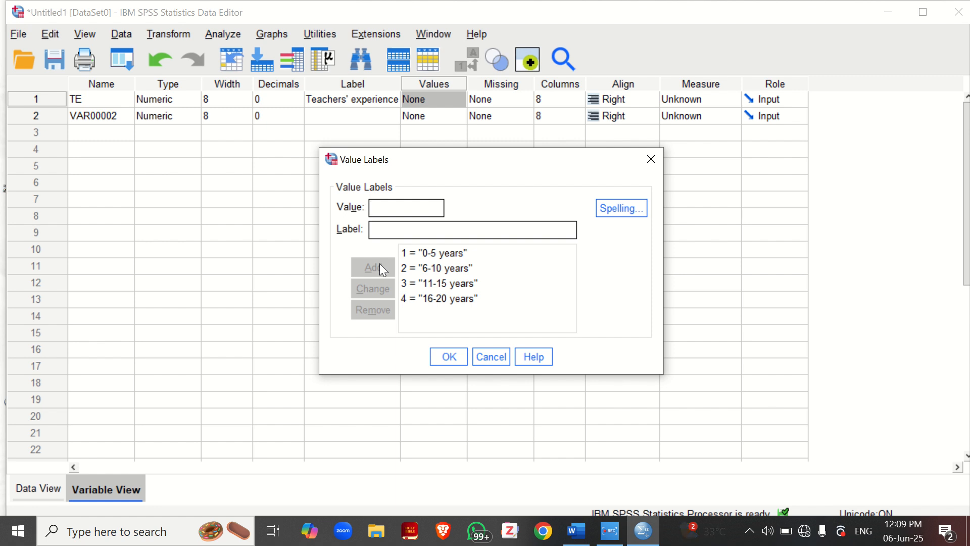
pyautogui.click(441, 358)
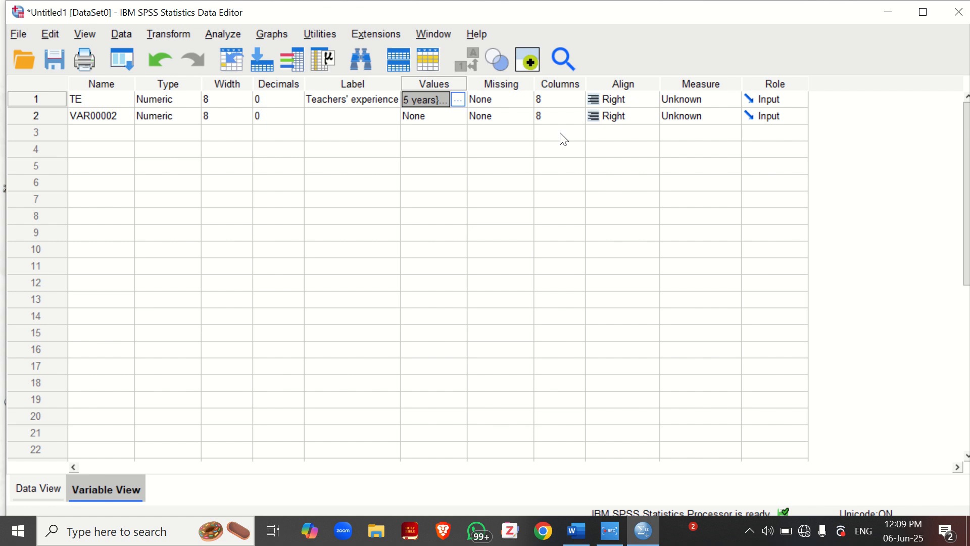
pyautogui.click(711, 101)
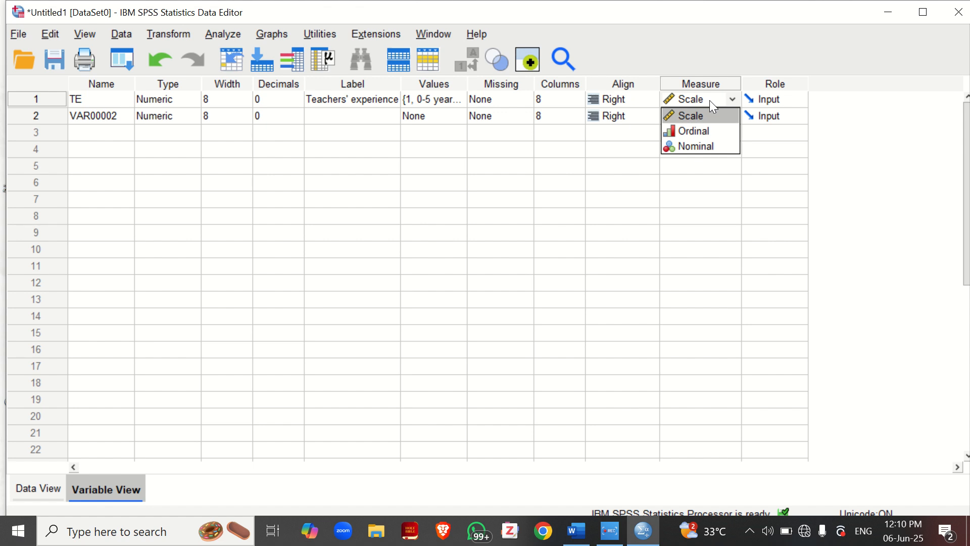
pyautogui.click(689, 132)
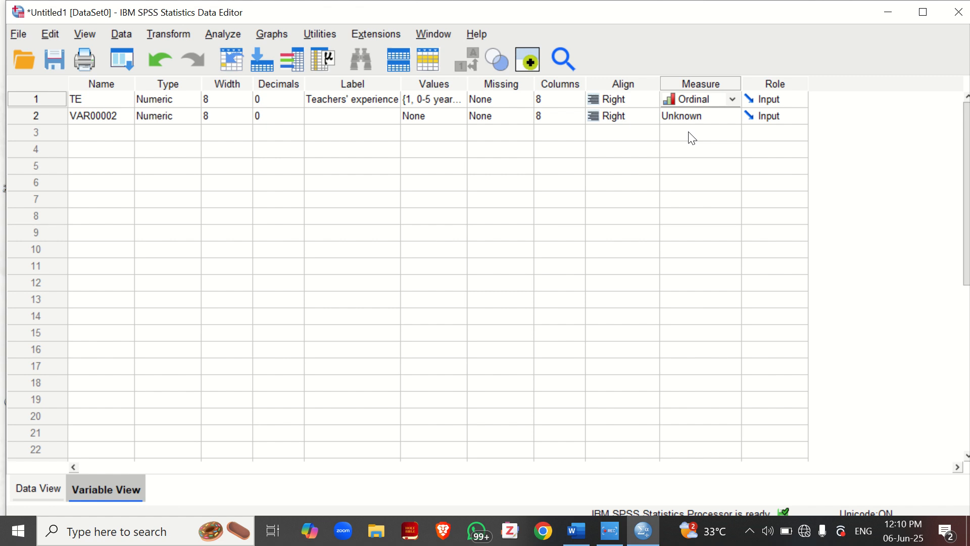
pyautogui.click(90, 123)
pyautogui.doubleClick(121, 117)
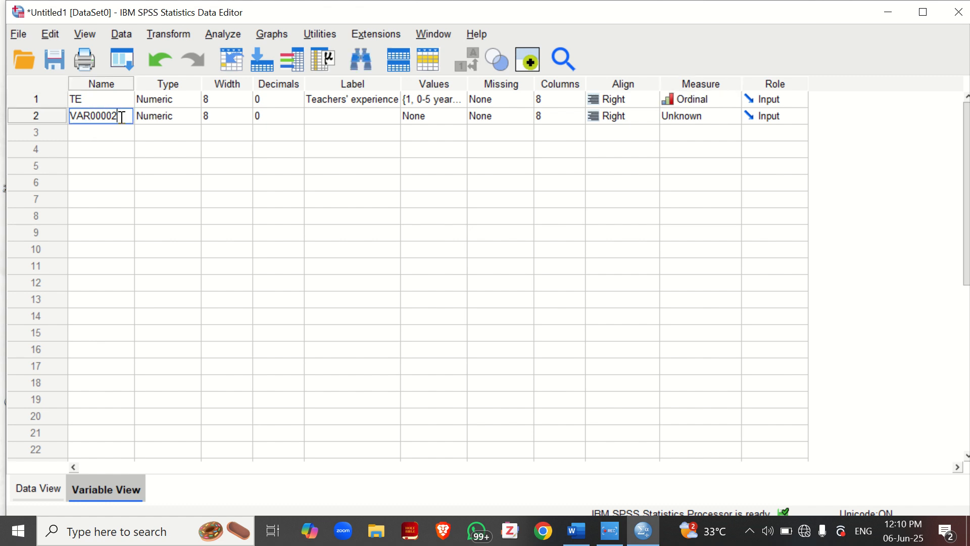
pyautogui.press('BackSpace')
pyautogui.press('BackSpace')
pyautogui.press('BackSpace')
pyautogui.press('BackSpace')
pyautogui.press('BackSpace')
pyautogui.press('BackSpace')
pyautogui.press('BackSpace')
pyautogui.press('BackSpace')
# Check the data table's column headings in the Word document and return to the SPSS variable definitions
pyautogui.click(577, 533)
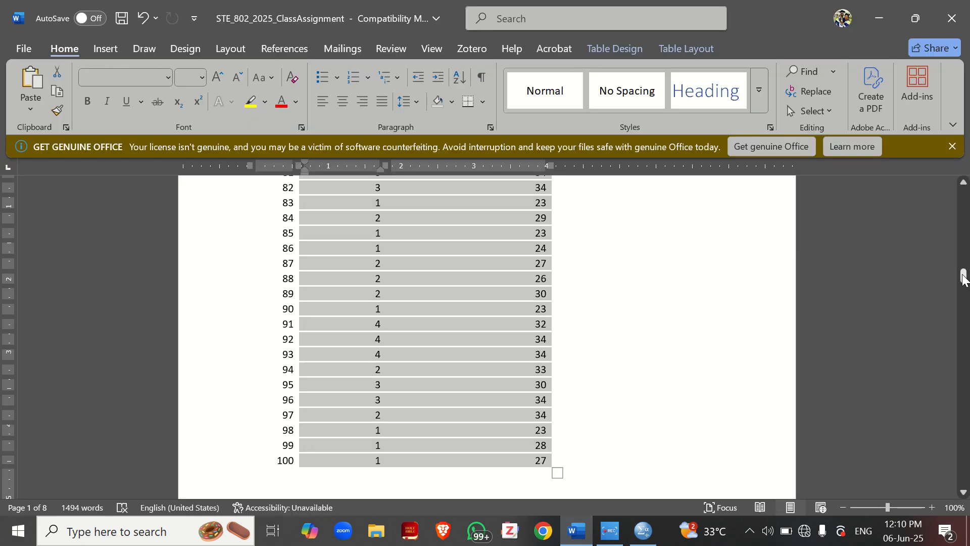
pyautogui.moveTo(963, 275); pyautogui.dragTo(964, 197)
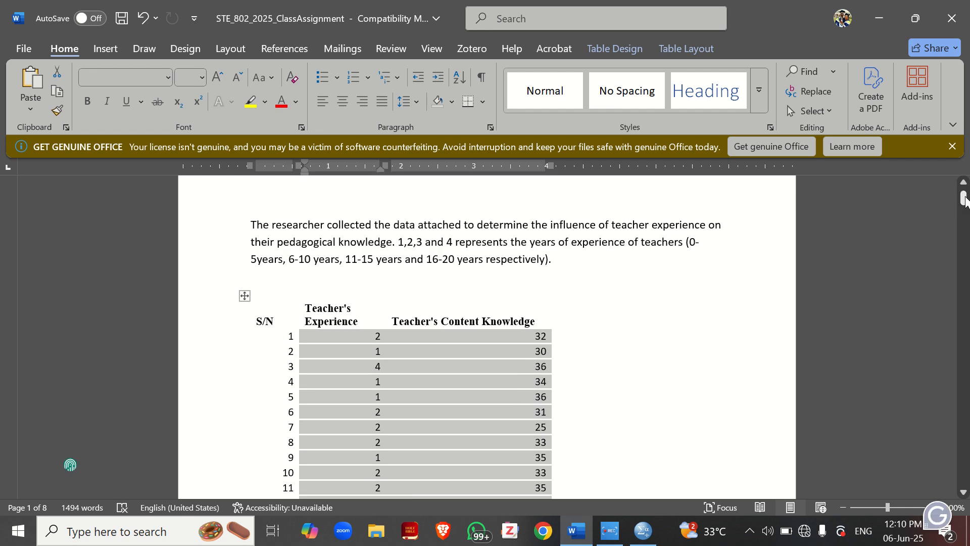
pyautogui.click(643, 530)
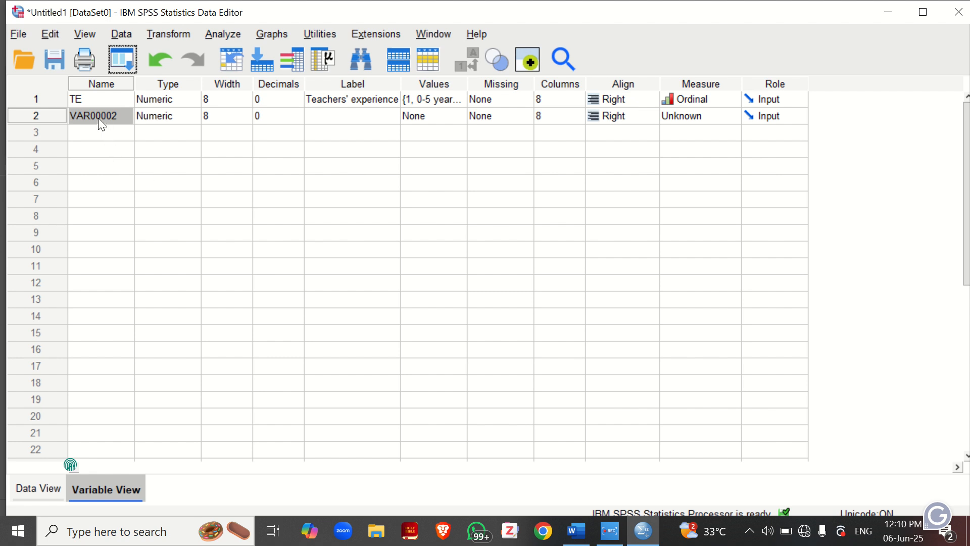
# Rename the second variable, VAR00002, as TCK
pyautogui.doubleClick(98, 119)
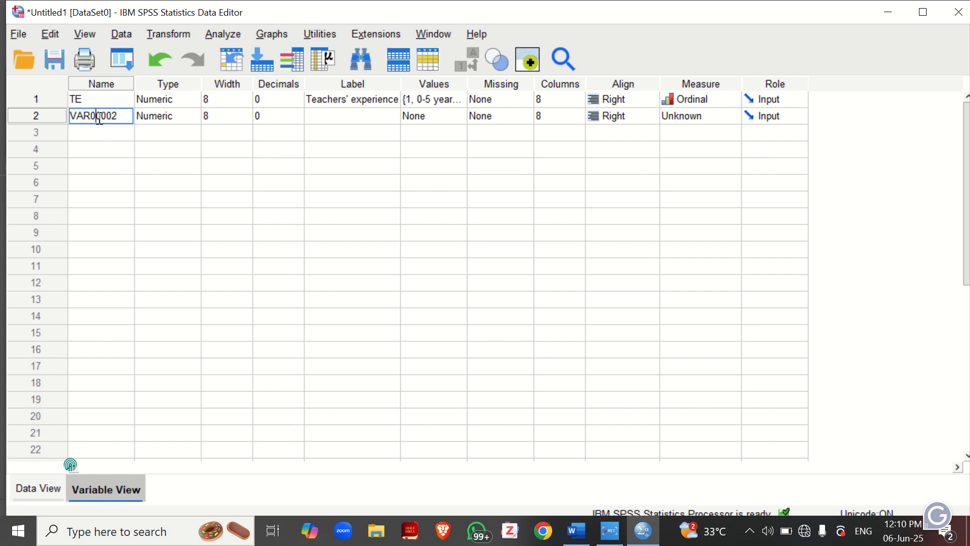
pyautogui.write('A')
pyautogui.press('Right')
pyautogui.press('Delete')
pyautogui.press('Delete')
pyautogui.press('Delete')
pyautogui.press('BackSpace')
pyautogui.press('BackSpace')
pyautogui.press('BackSpace')
pyautogui.press('BackSpace')
pyautogui.press('BackSpace')
pyautogui.press('BackSpace')
pyautogui.write('TCK')
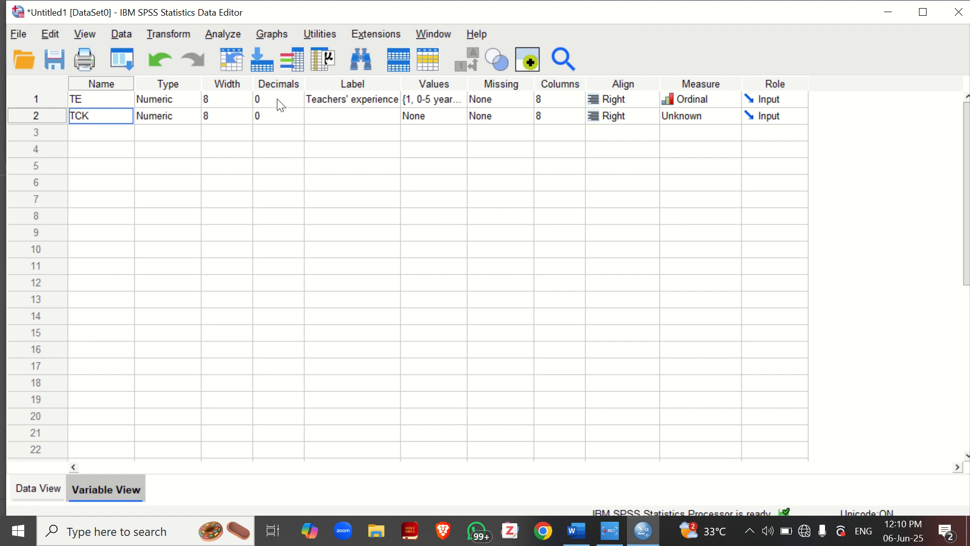
# Label the TCK variable "Teachers content knowledge" and set its measure to Scale
pyautogui.click(330, 116)
pyautogui.write('Te')
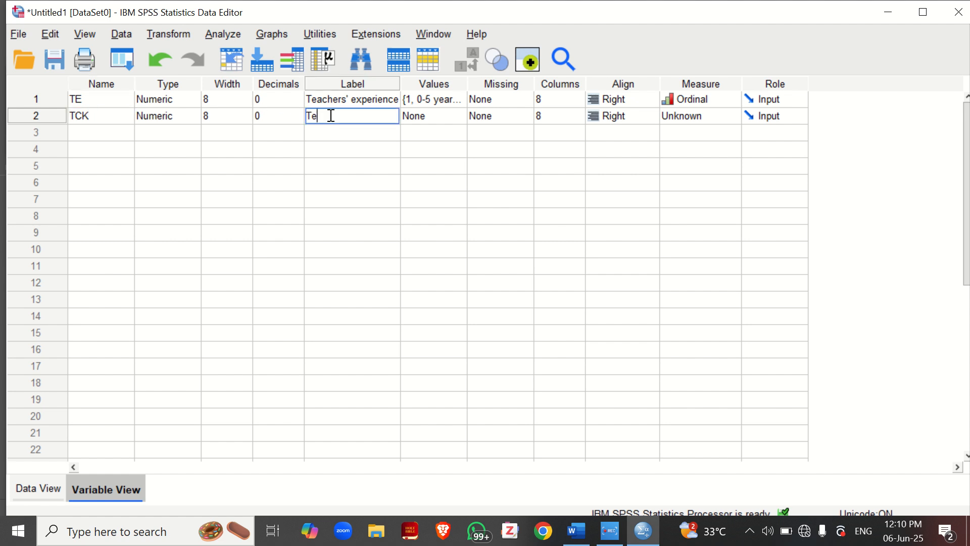
pyautogui.write('achers content knowledge')
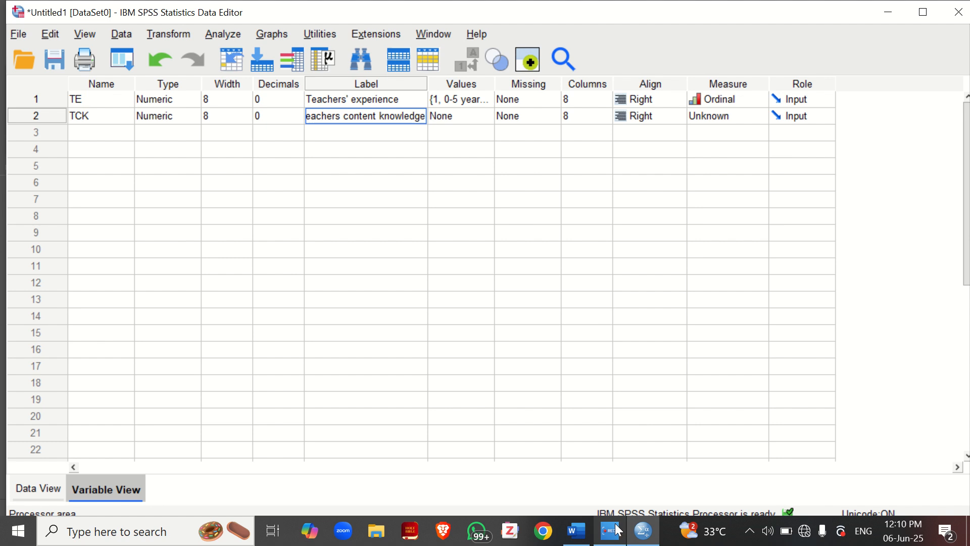
pyautogui.click(716, 113)
pyautogui.click(718, 134)
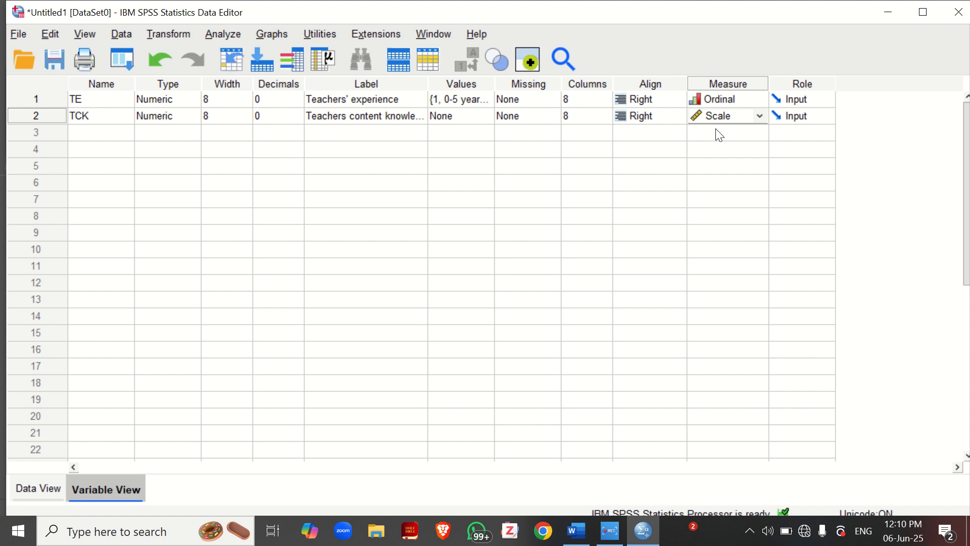
# Set up a One-Way ANOVA from the data sheet with Teachers content knowledge as the dependent variable and Teachers' experience as the factor
pyautogui.click(36, 490)
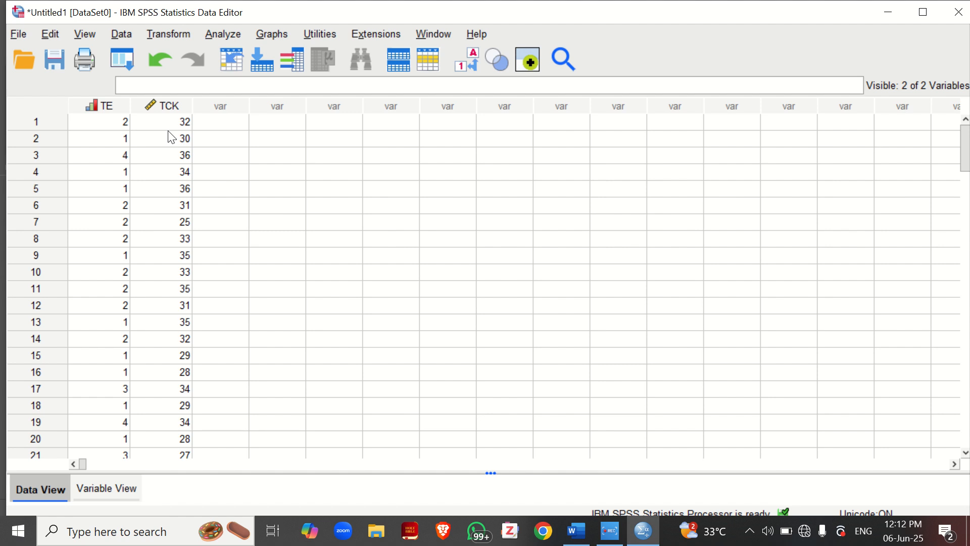
pyautogui.click(224, 35)
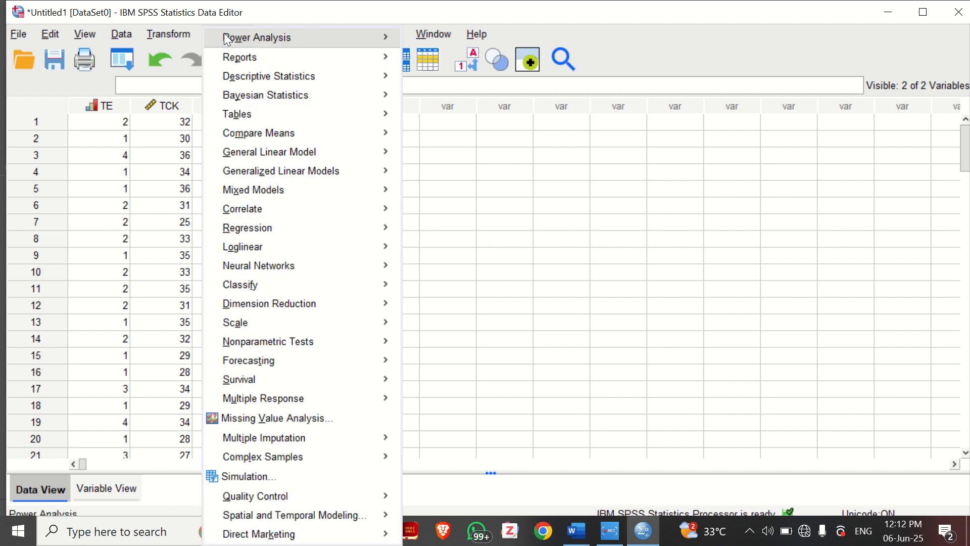
pyautogui.moveTo(376, 135)
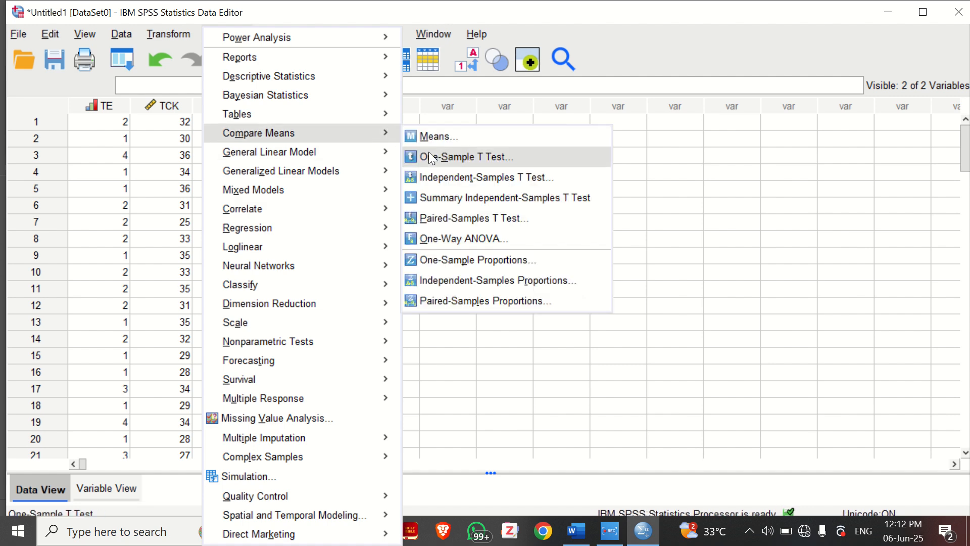
pyautogui.click(452, 237)
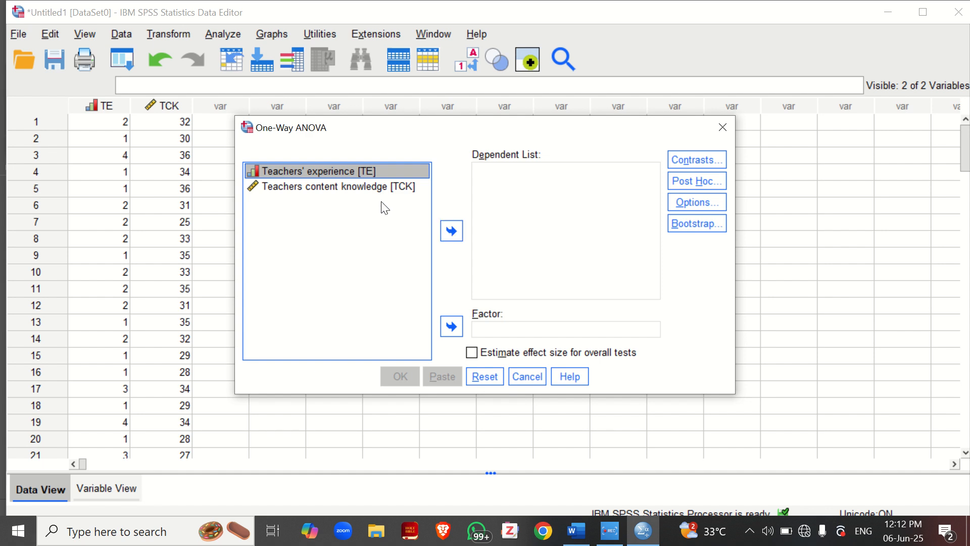
pyautogui.click(360, 187)
pyautogui.click(451, 231)
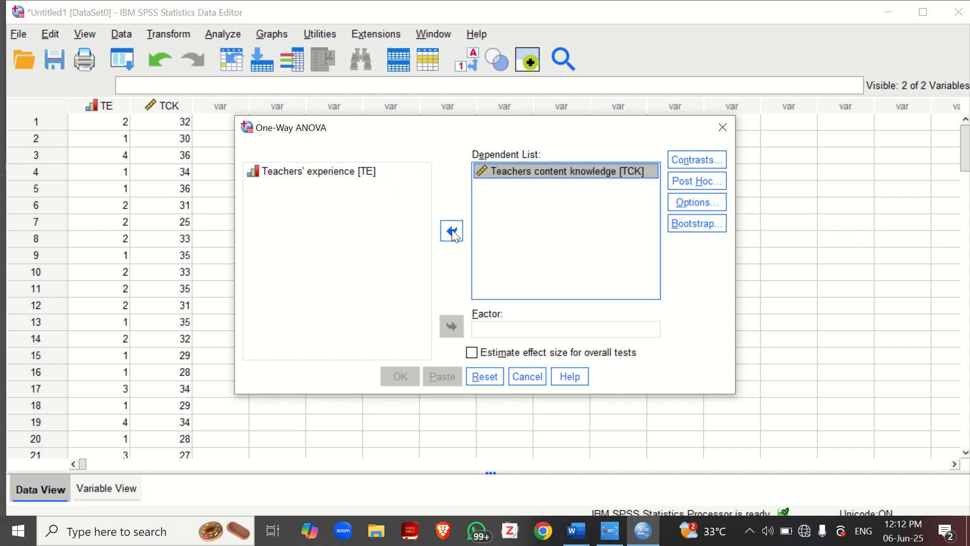
pyautogui.click(363, 172)
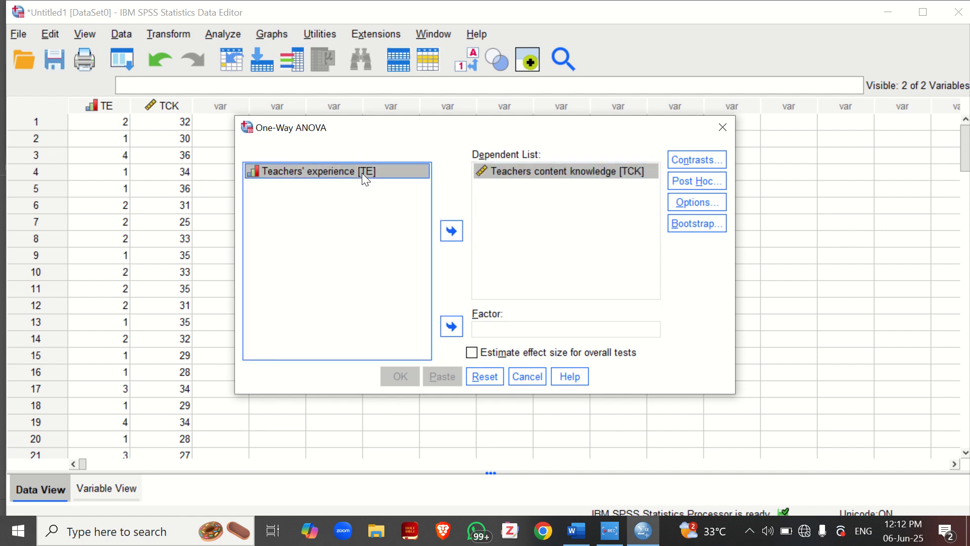
pyautogui.click(451, 326)
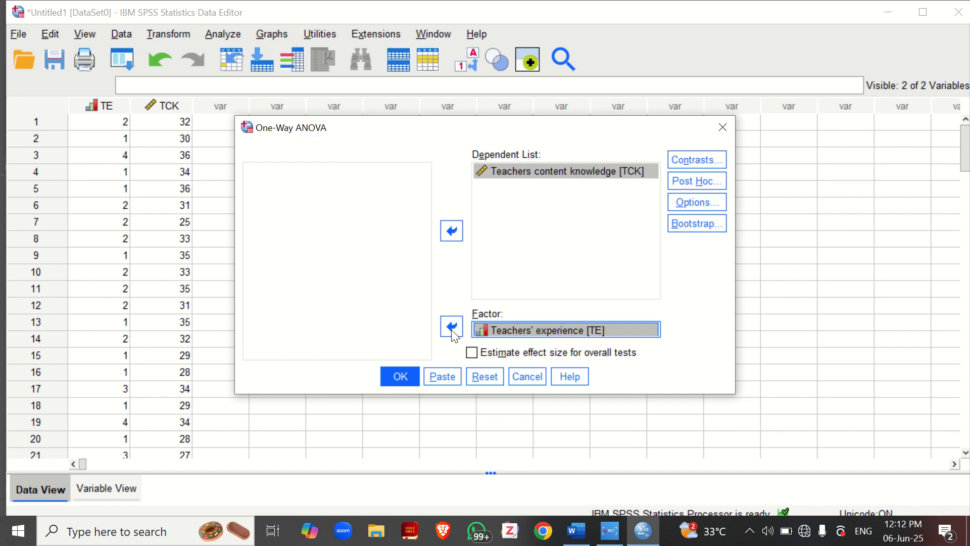
# Include descriptive statistics, the homogeneity of variance test and effect size estimates for overall tests, and run the One-Way ANOVA
pyautogui.click(691, 204)
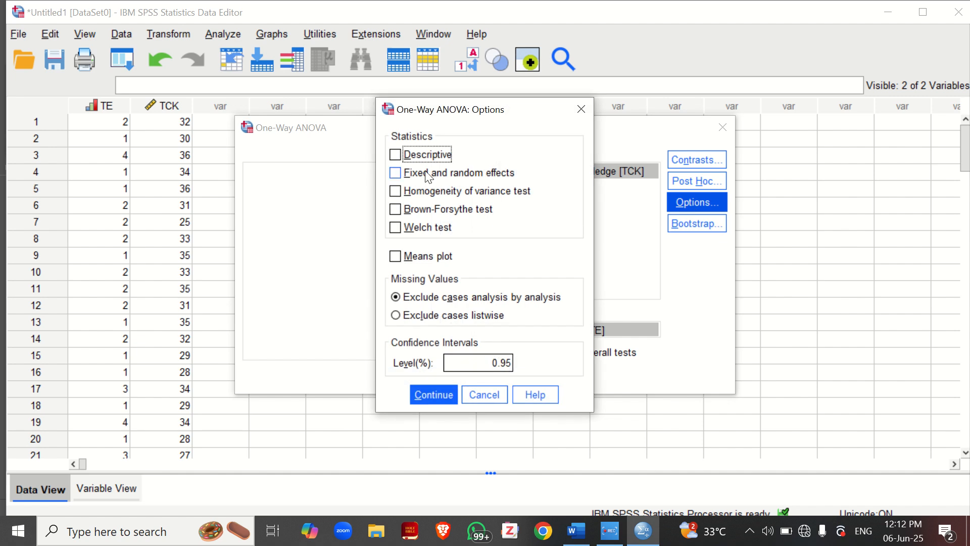
pyautogui.click(399, 158)
pyautogui.click(395, 195)
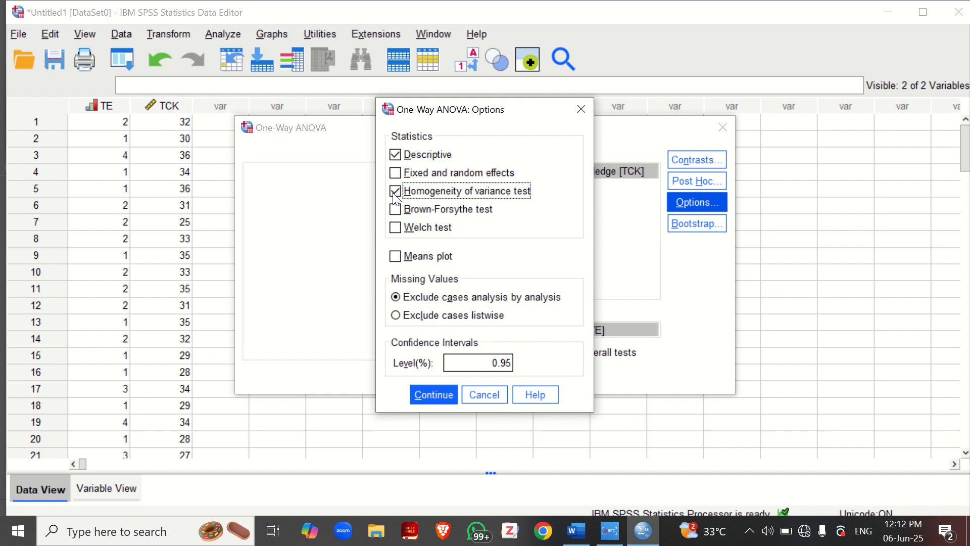
pyautogui.click(422, 390)
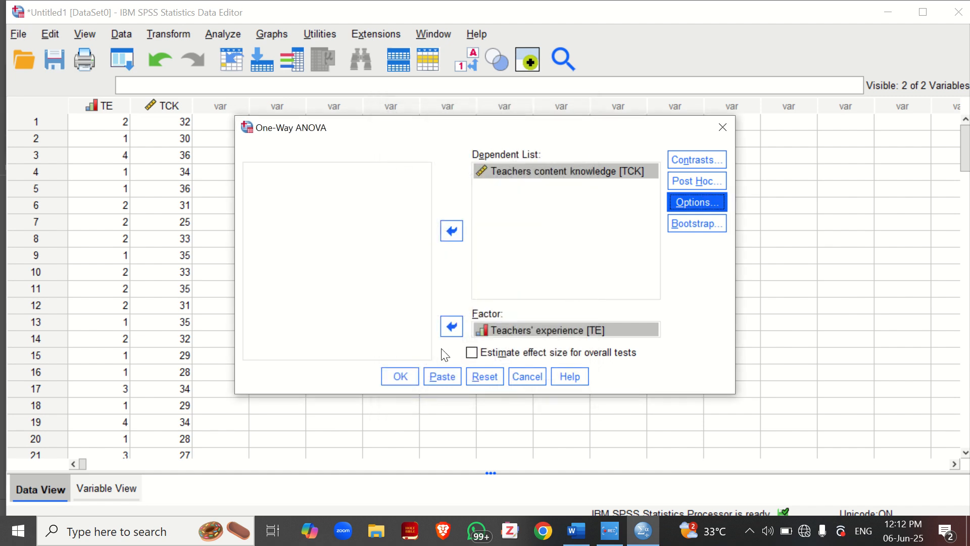
pyautogui.click(473, 353)
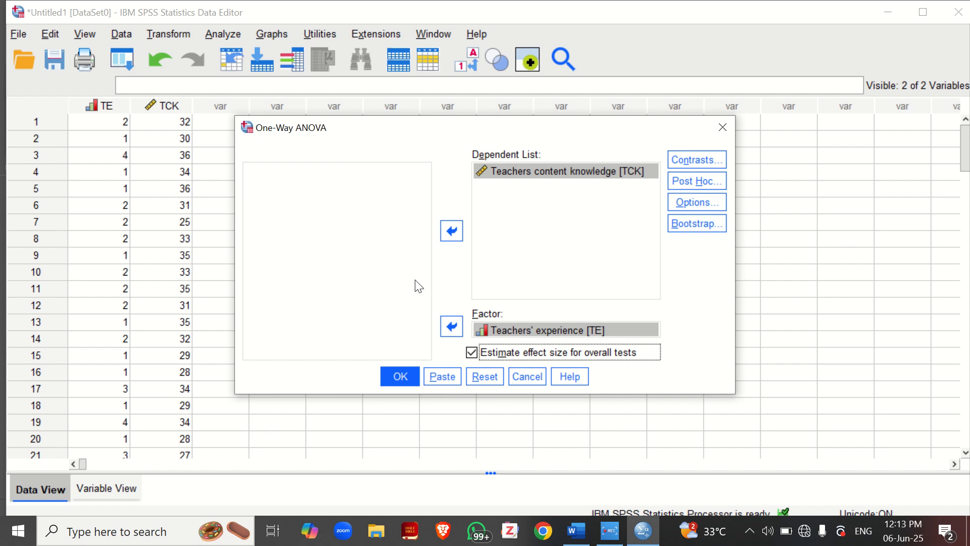
pyautogui.click(388, 373)
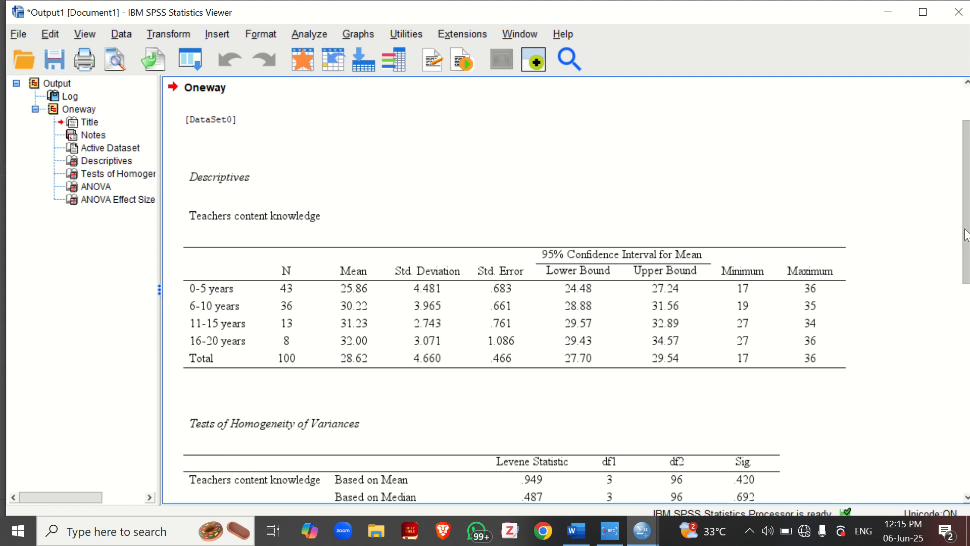
# Examine the Descriptives, Tests of Homogeneity of Variances, ANOVA and ANOVA Effect Sizes tables in the output
pyautogui.moveTo(966, 235); pyautogui.dragTo(966, 303)
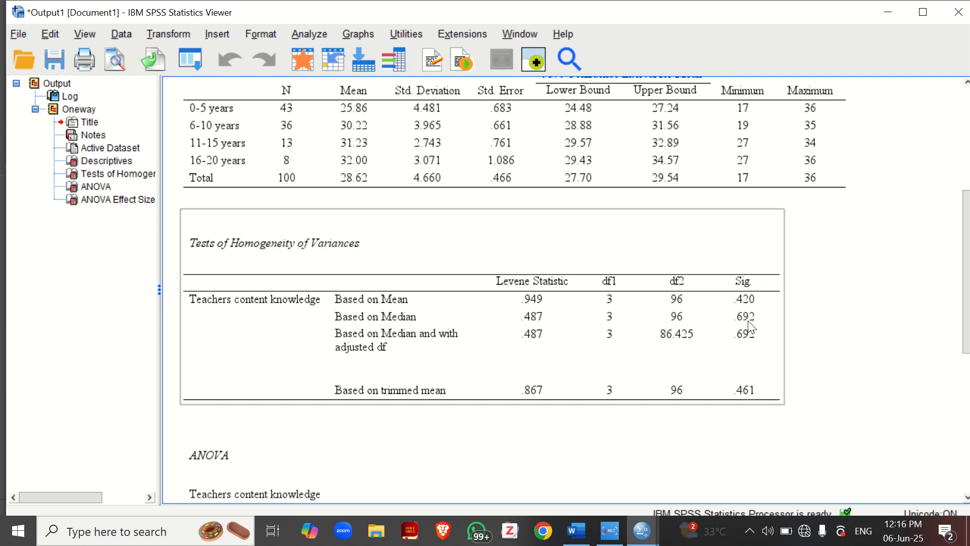
pyautogui.moveTo(966, 218); pyautogui.dragTo(961, 331)
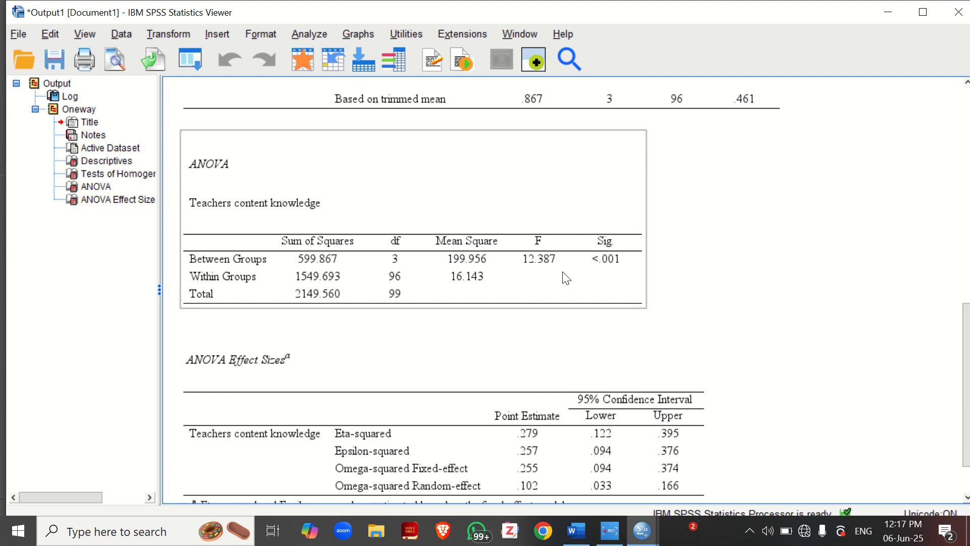
pyautogui.click(856, 288)
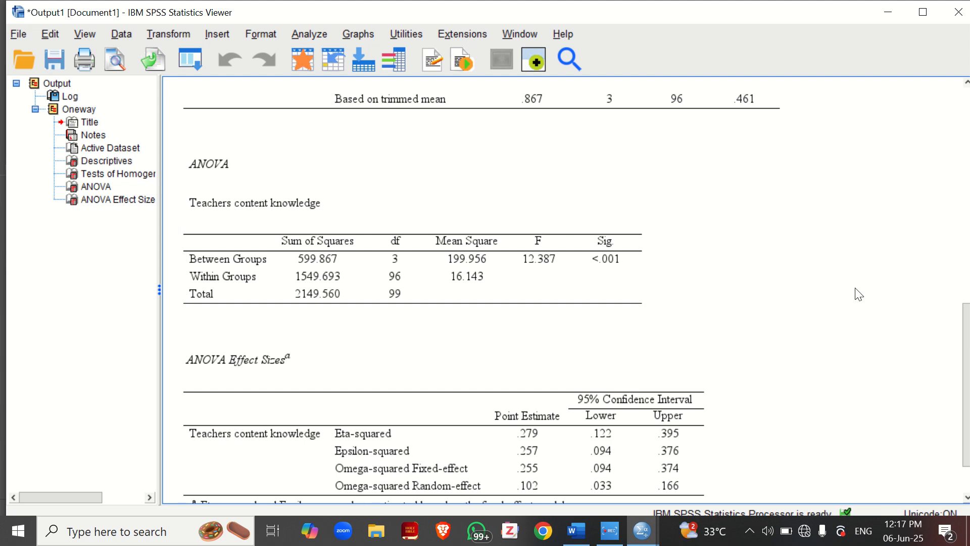
pyautogui.scroll(-2, 967, 354)
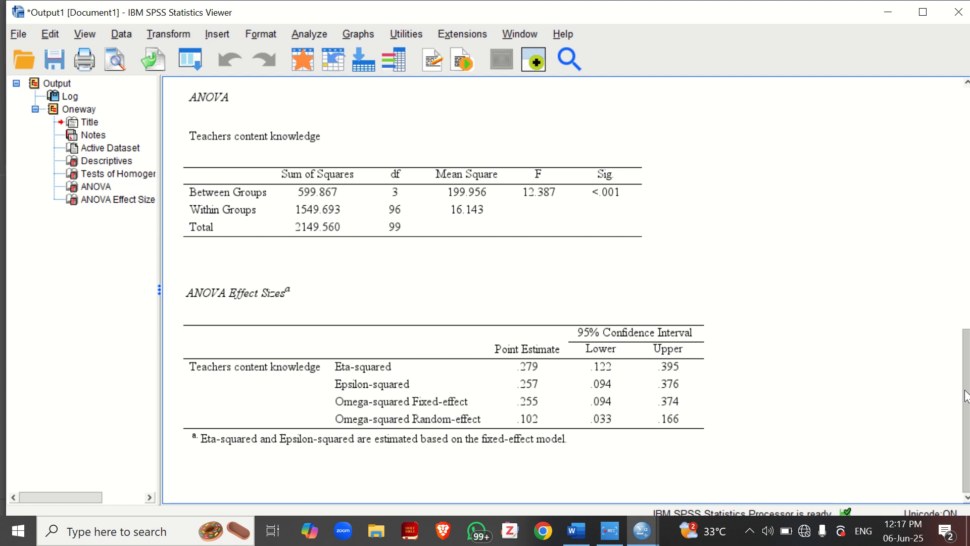
pyautogui.click(504, 326)
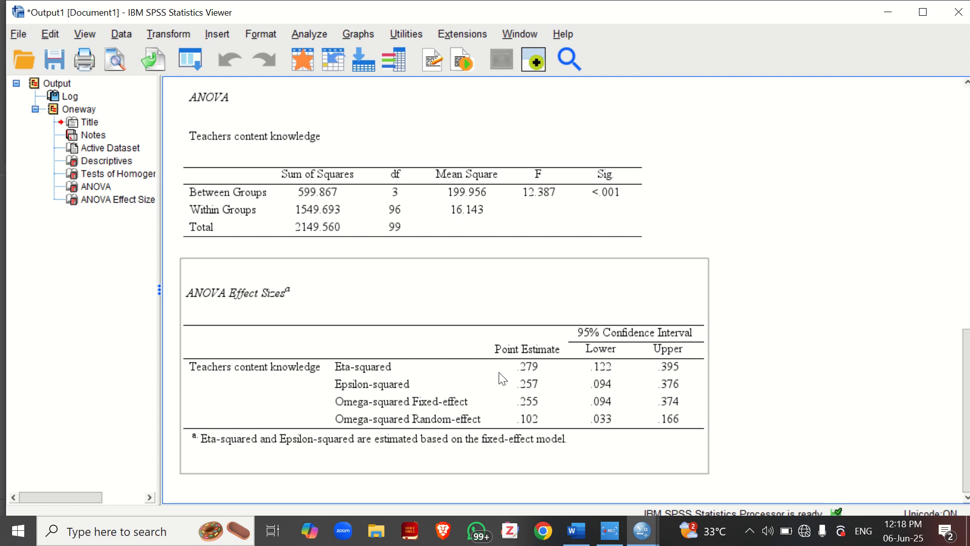
pyautogui.click(742, 396)
# Return to the dataset and rerun the same One-Way ANOVA with the Tukey post hoc test added
pyautogui.moveTo(638, 529)
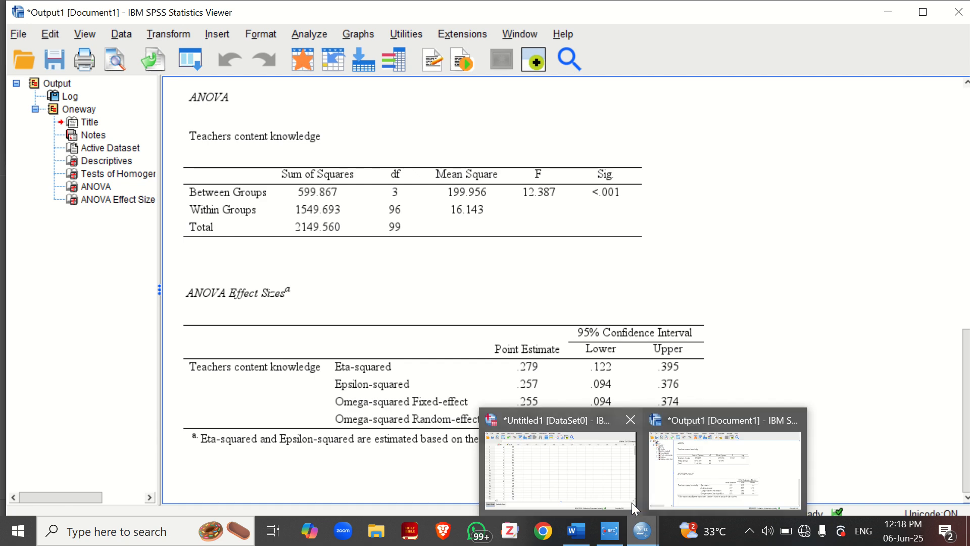
pyautogui.click(613, 464)
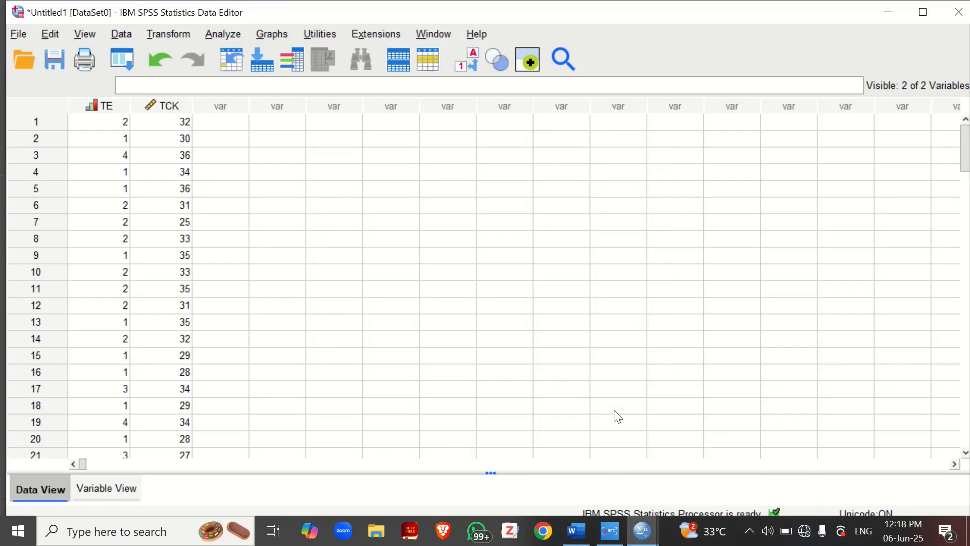
pyautogui.click(223, 34)
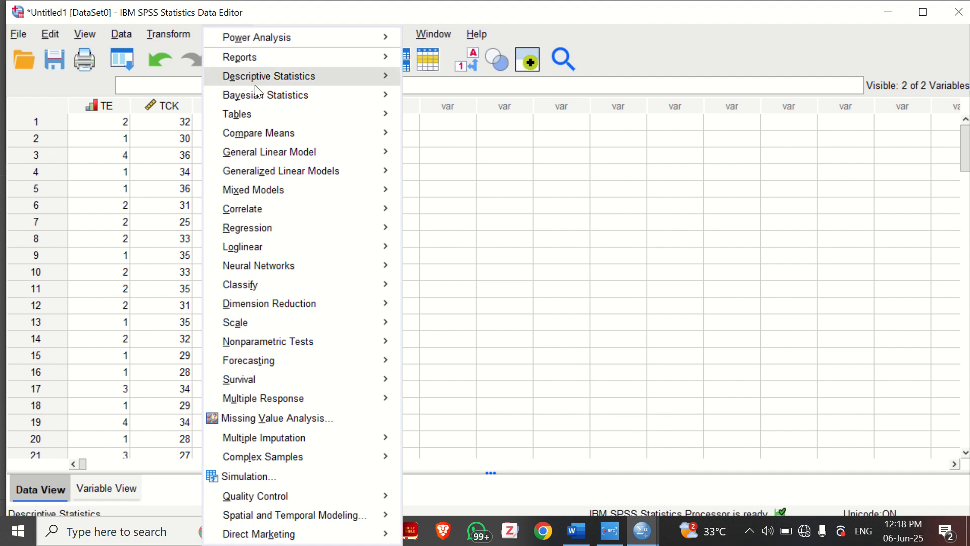
pyautogui.moveTo(382, 137)
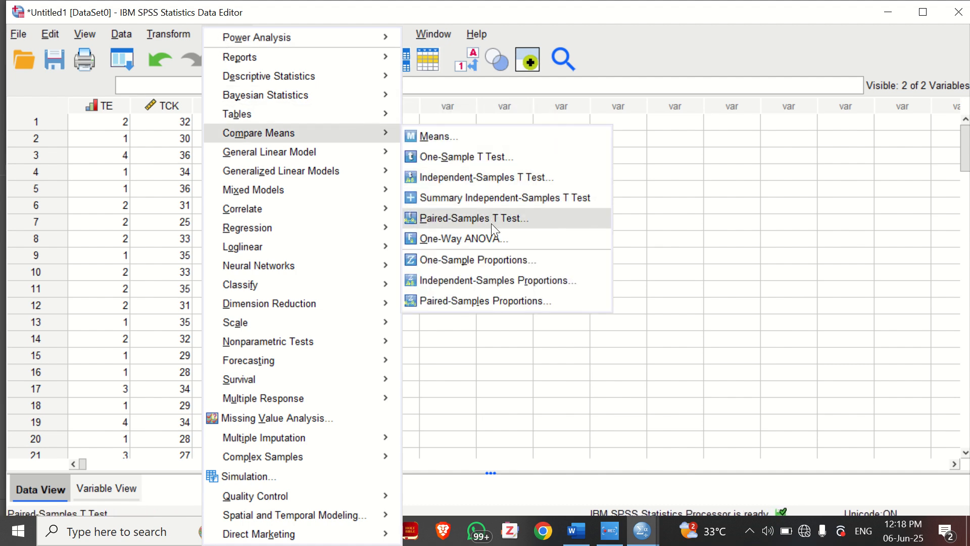
pyautogui.click(485, 238)
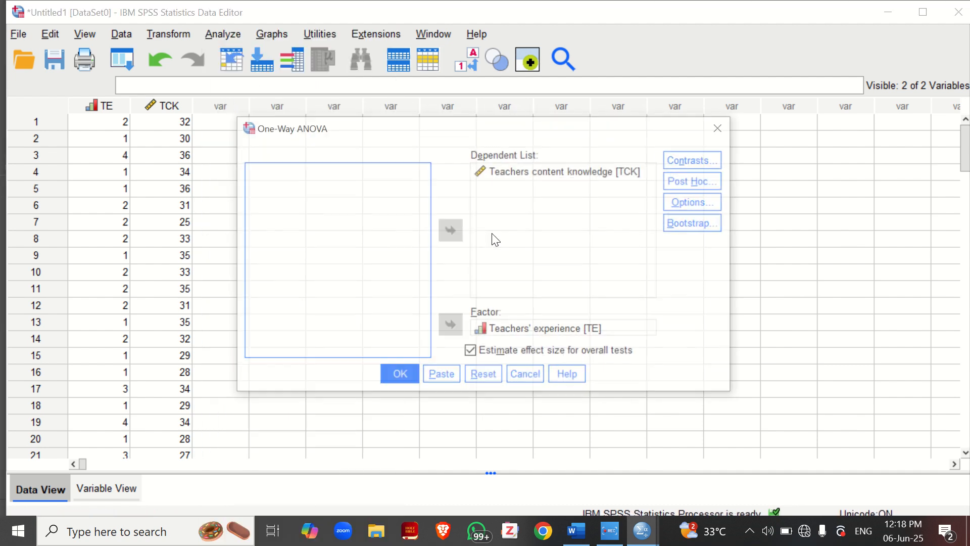
pyautogui.click(707, 181)
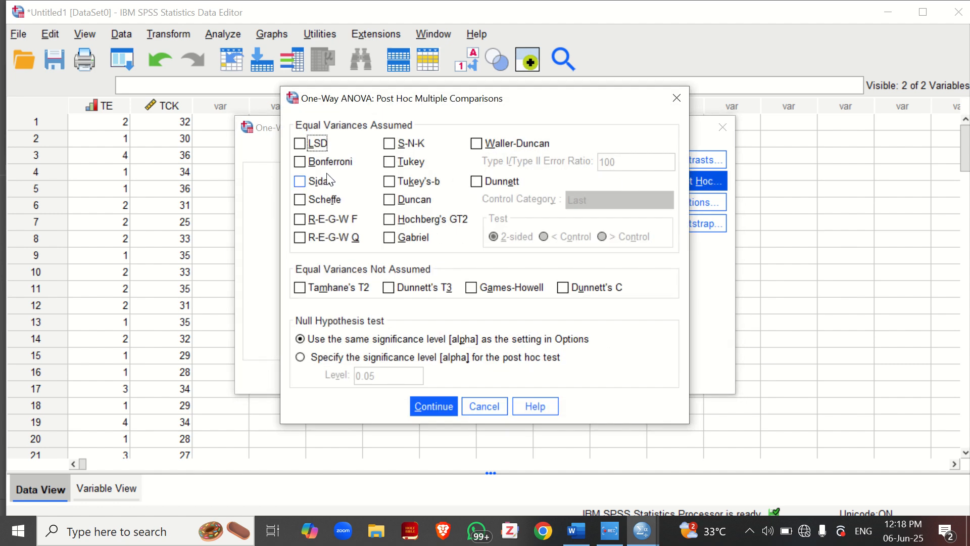
pyautogui.click(389, 162)
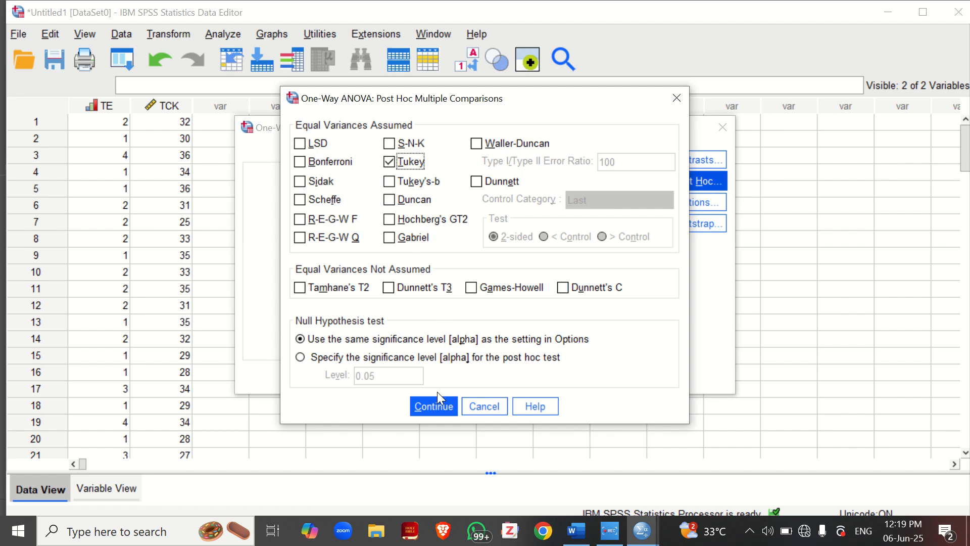
pyautogui.click(433, 406)
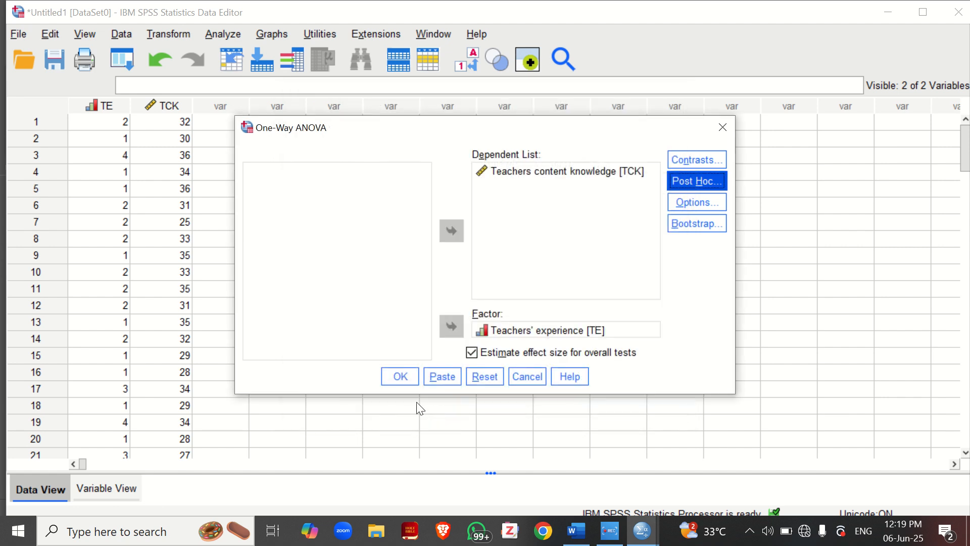
pyautogui.click(399, 376)
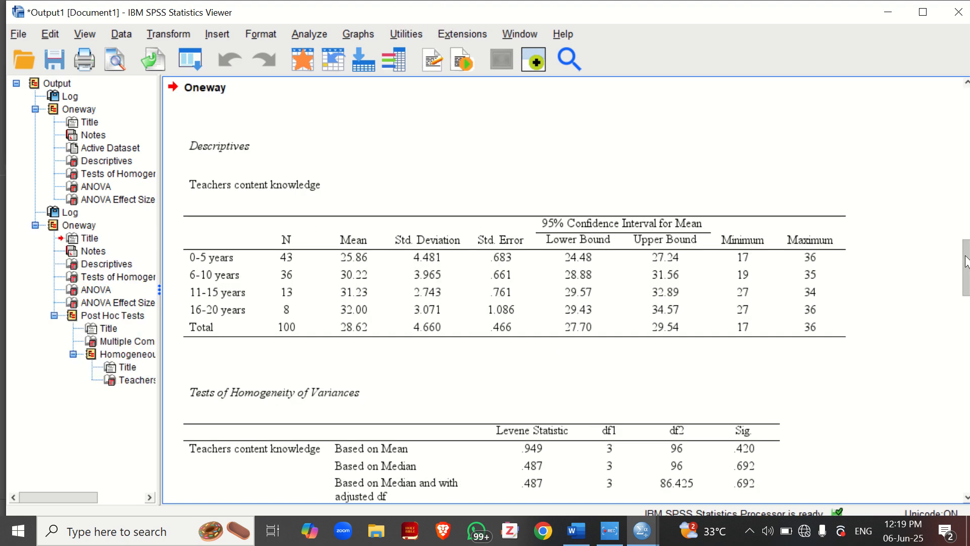
# Examine the Tukey HSD Multiple Comparisons table for differences between the teachers' experience groups
pyautogui.moveTo(966, 262); pyautogui.dragTo(966, 391)
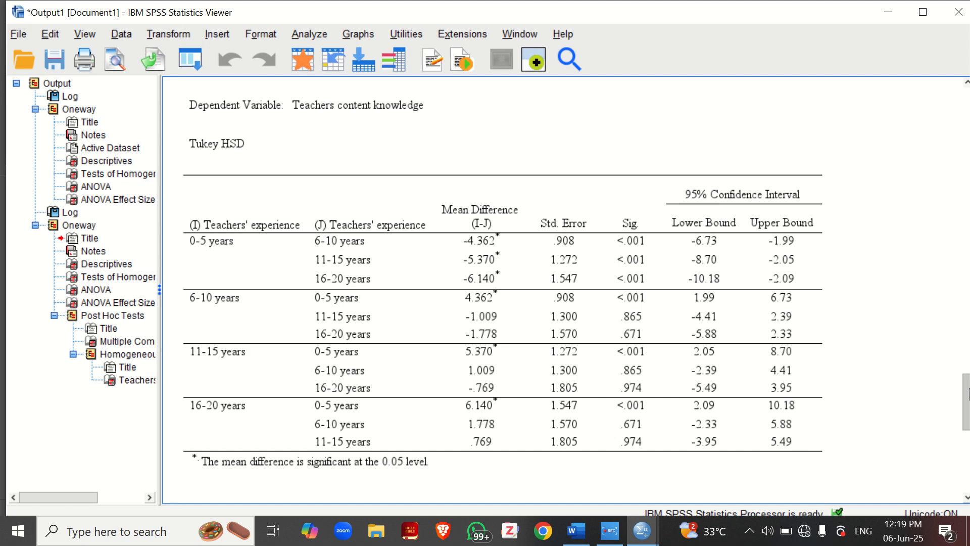
pyautogui.click(773, 402)
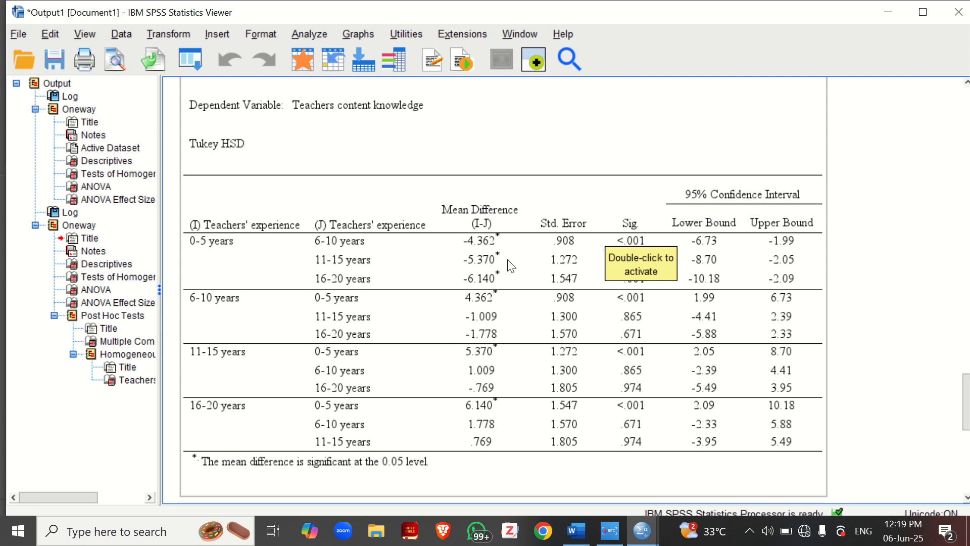
pyautogui.click(656, 158)
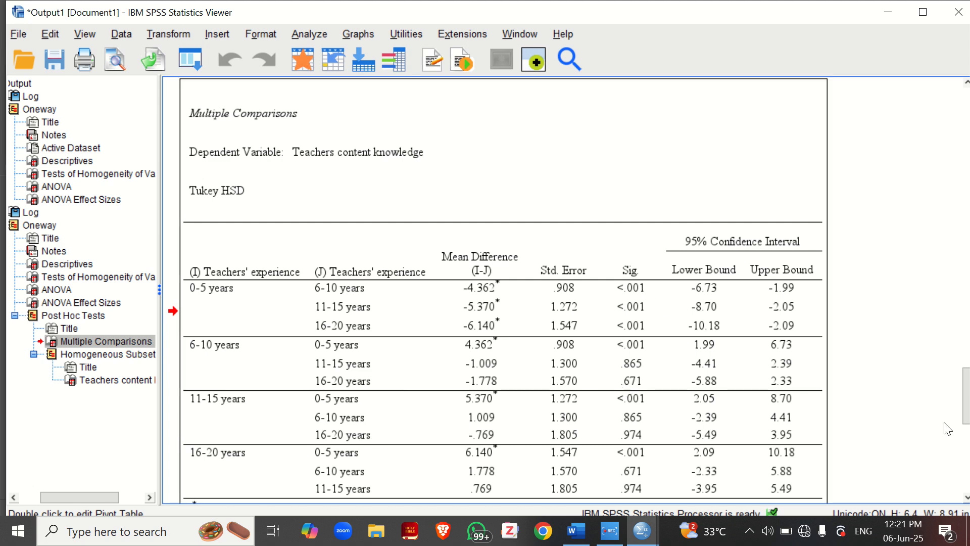
pyautogui.moveTo(967, 411); pyautogui.dragTo(967, 423)
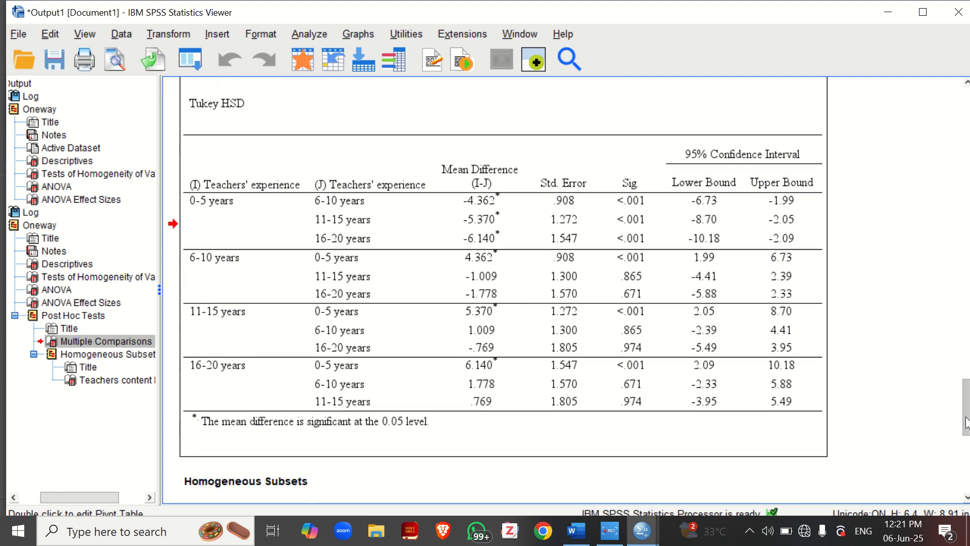